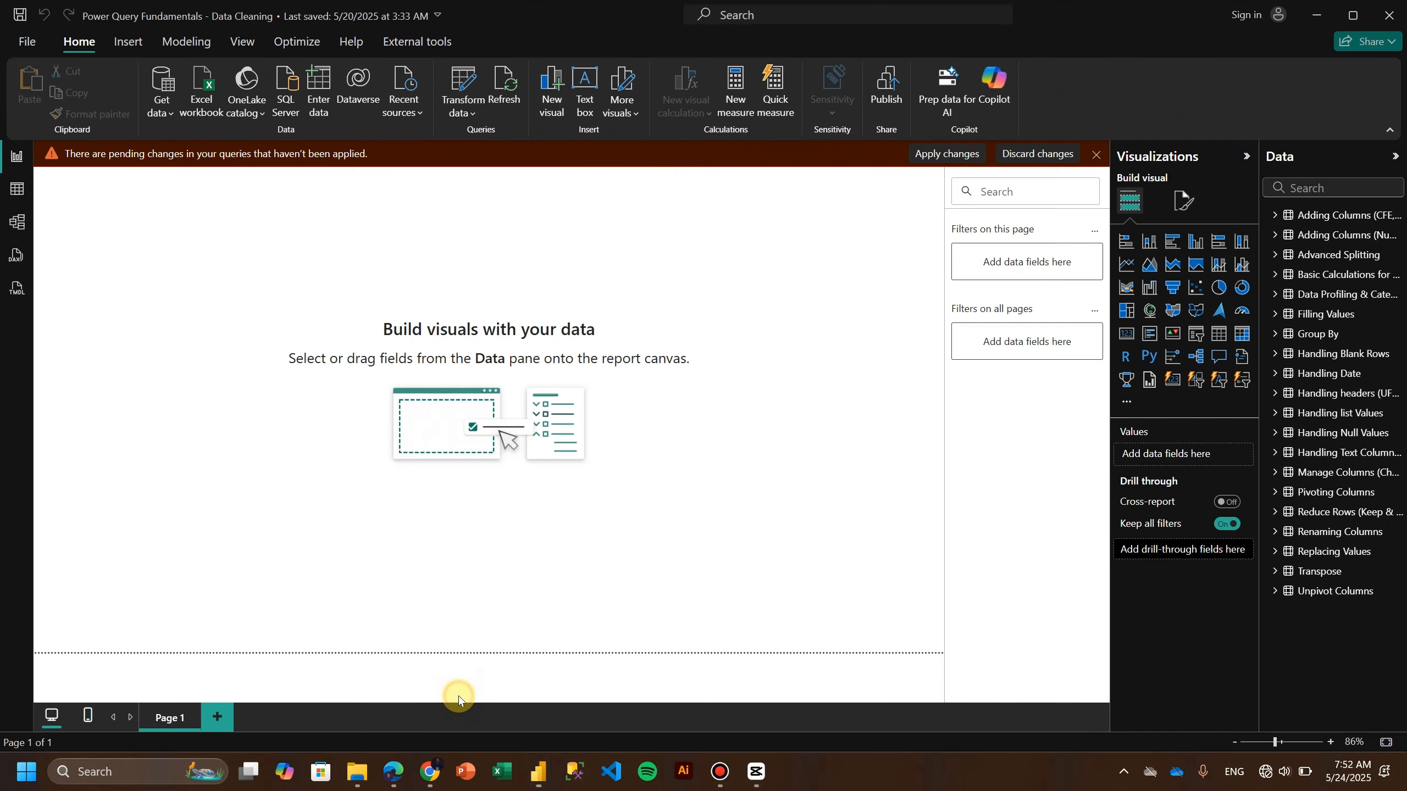
Open the global Options dialog and review the Data Load settings without changing anything.
{"action": "left_click", "coordinate": [27, 42]}
{"action": "left_click", "coordinate": [100, 693]}
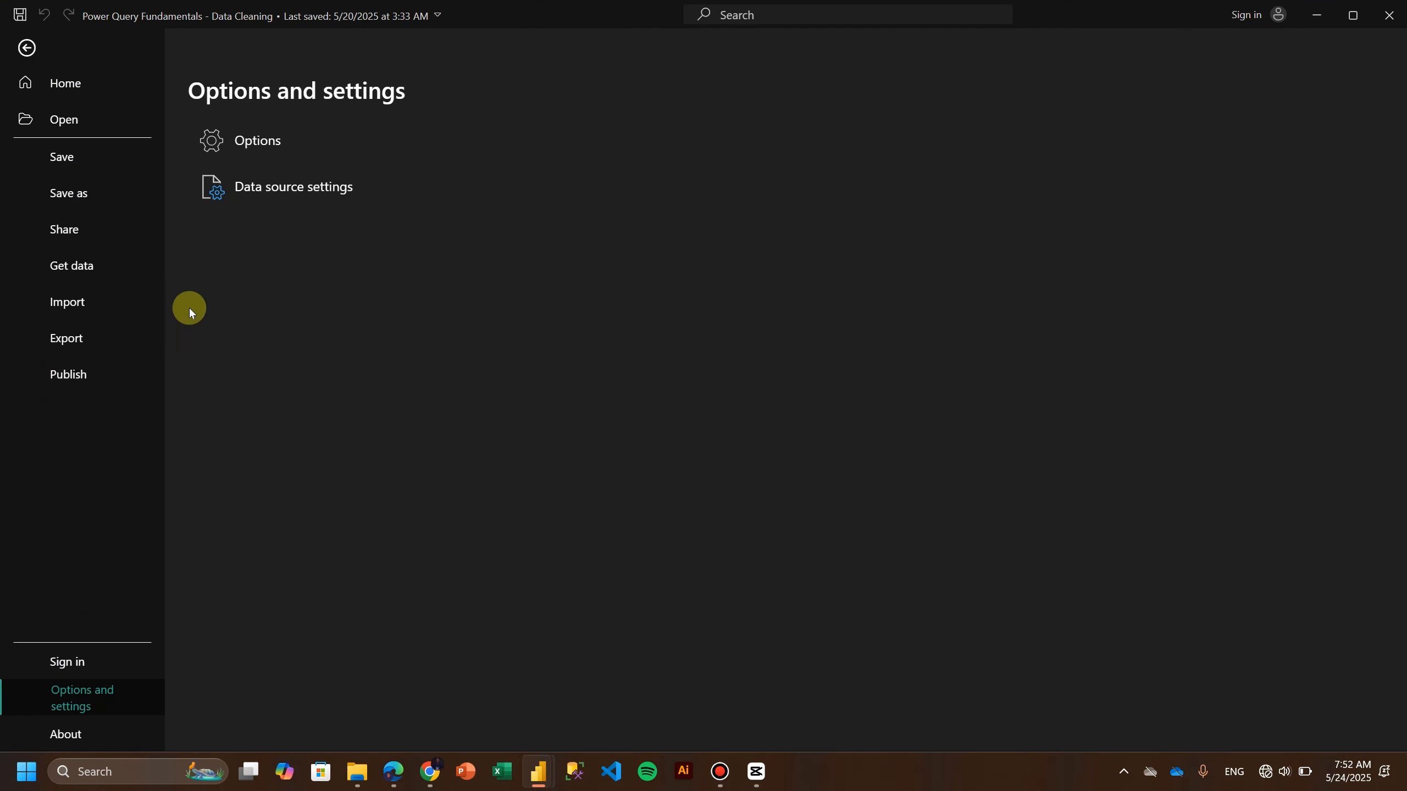
{"action": "left_click", "coordinate": [226, 142]}
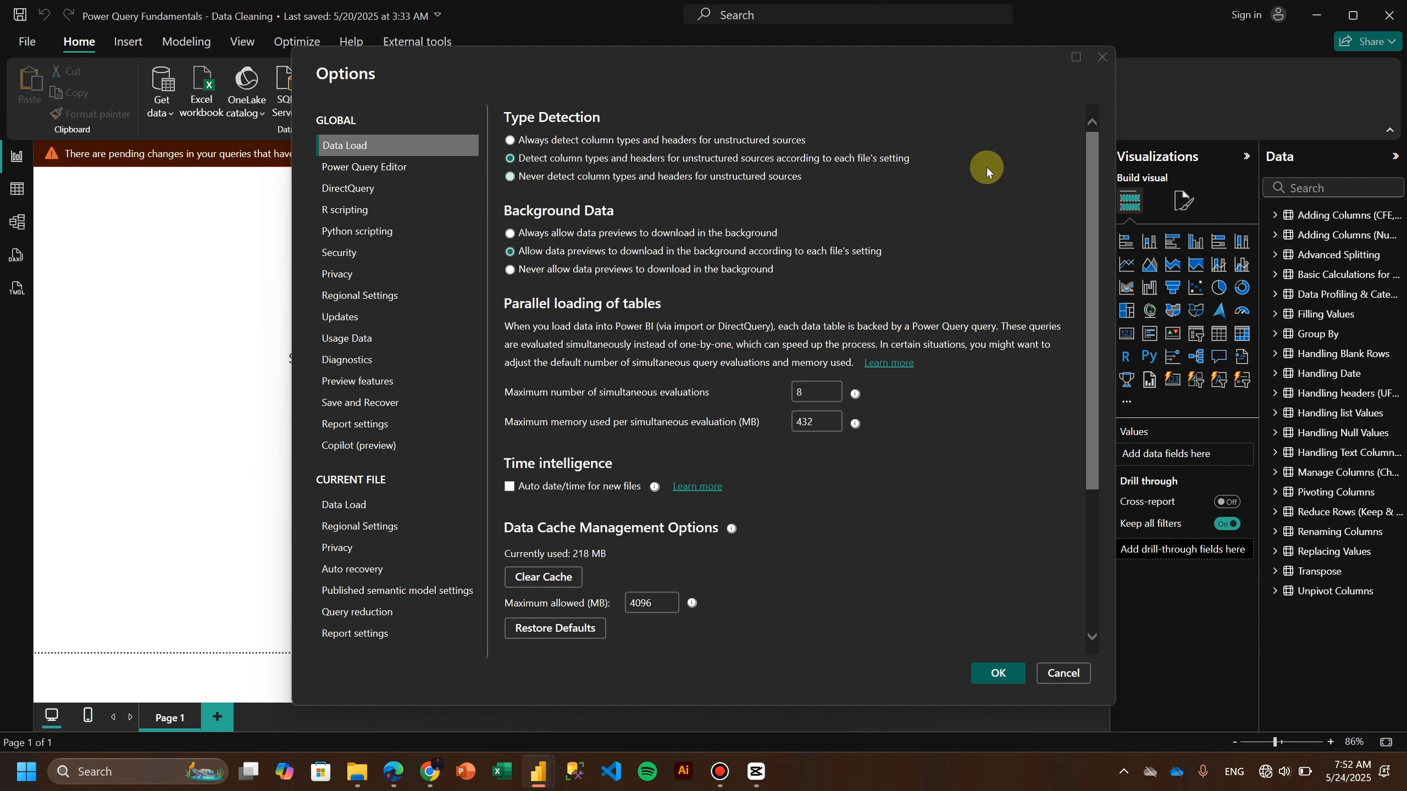
{"action": "left_click", "coordinate": [1061, 674]}
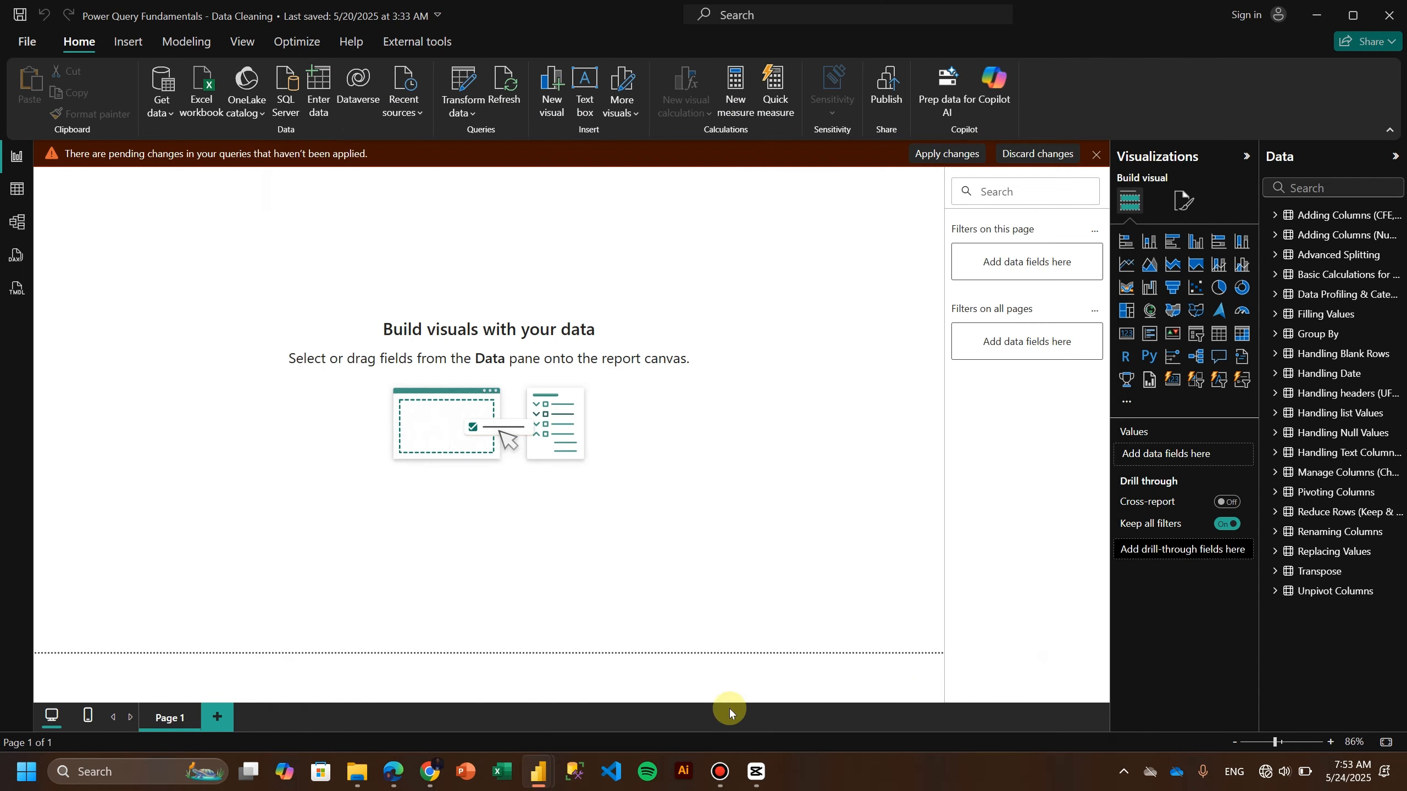
In the Power Query editor, demote the headers of the Handling headers query into the first row.
{"action": "left_click", "coordinate": [1311, 15]}
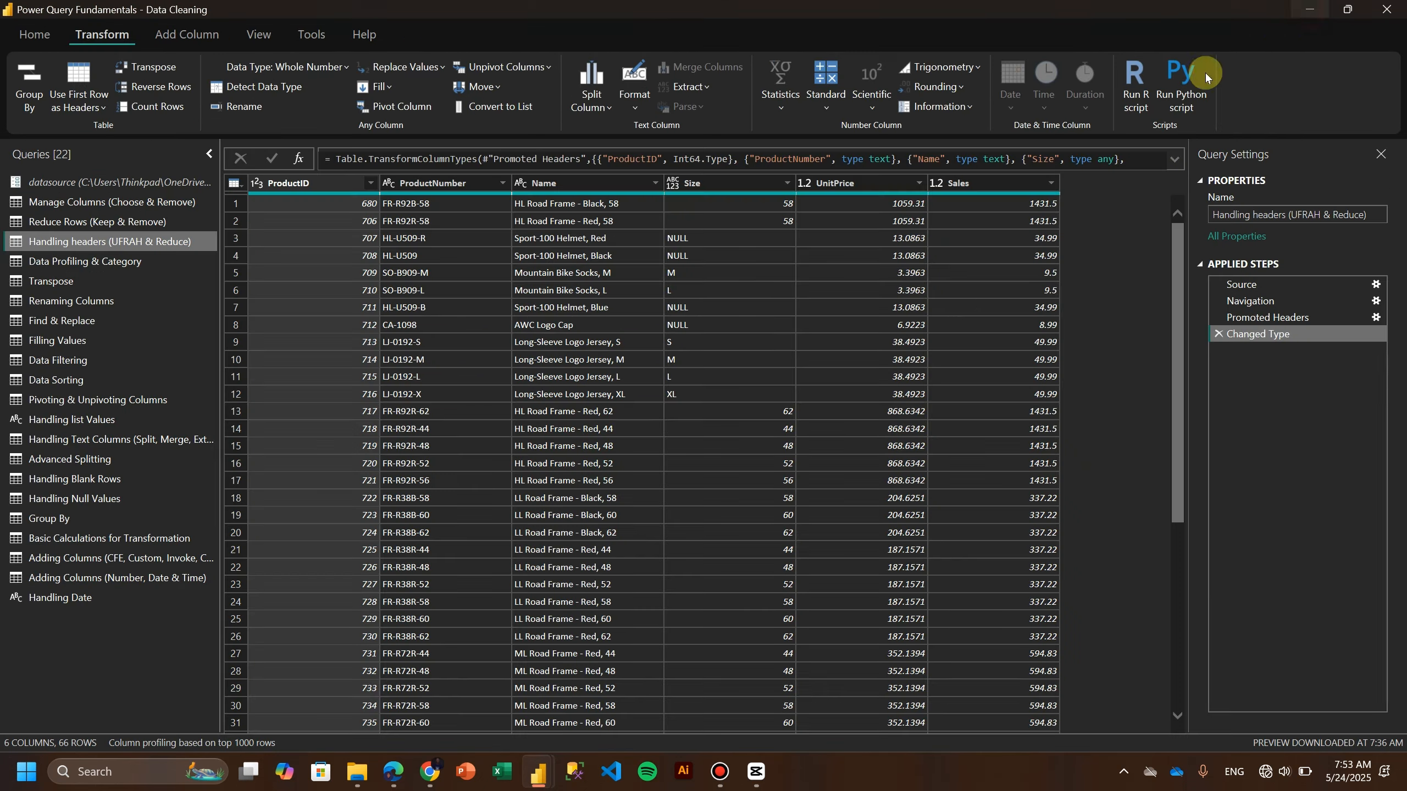
{"action": "left_click", "coordinate": [79, 108]}
{"action": "left_click", "coordinate": [109, 148]}
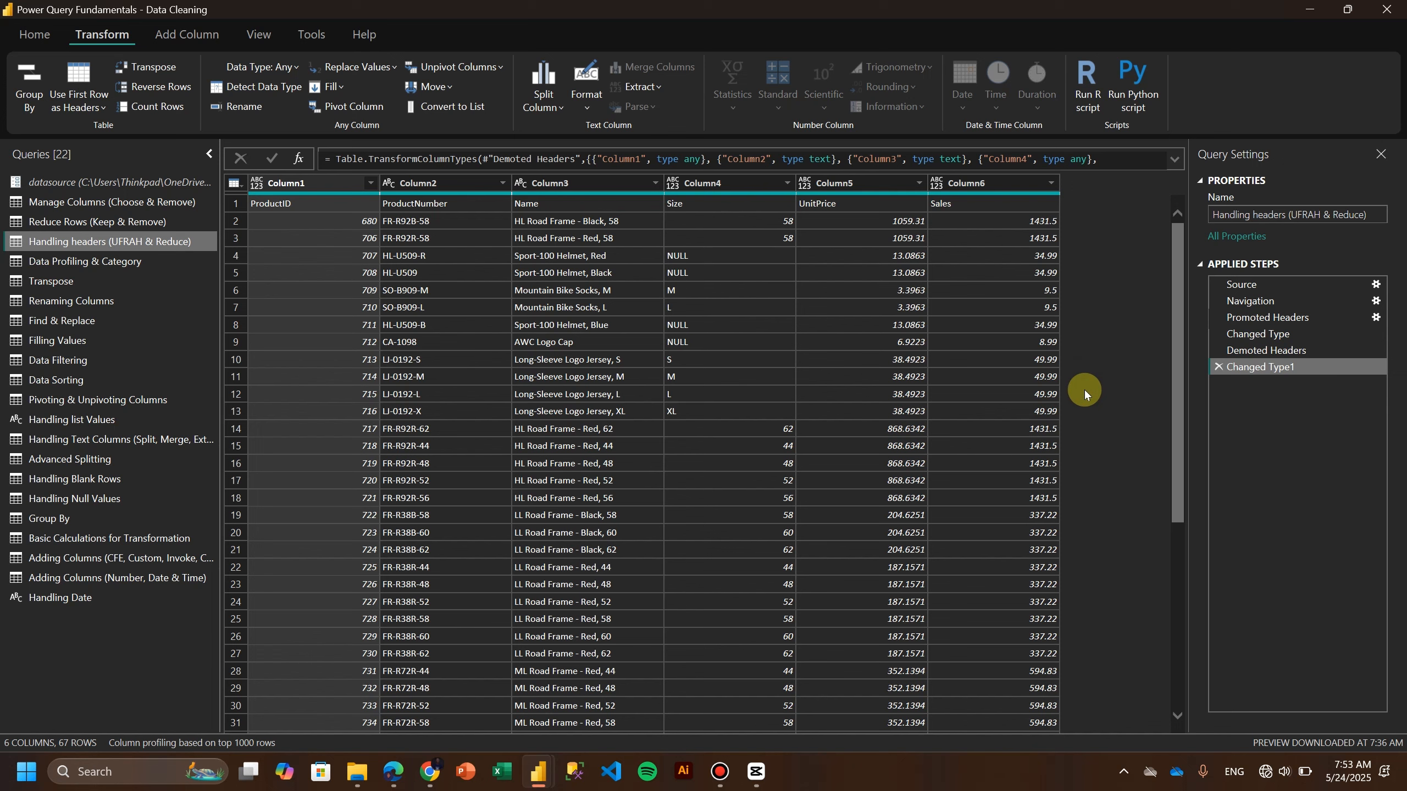
Open the Data Profiling & Category query and delete its Removed Errors and Changed Type steps.
{"action": "left_click", "coordinate": [207, 263]}
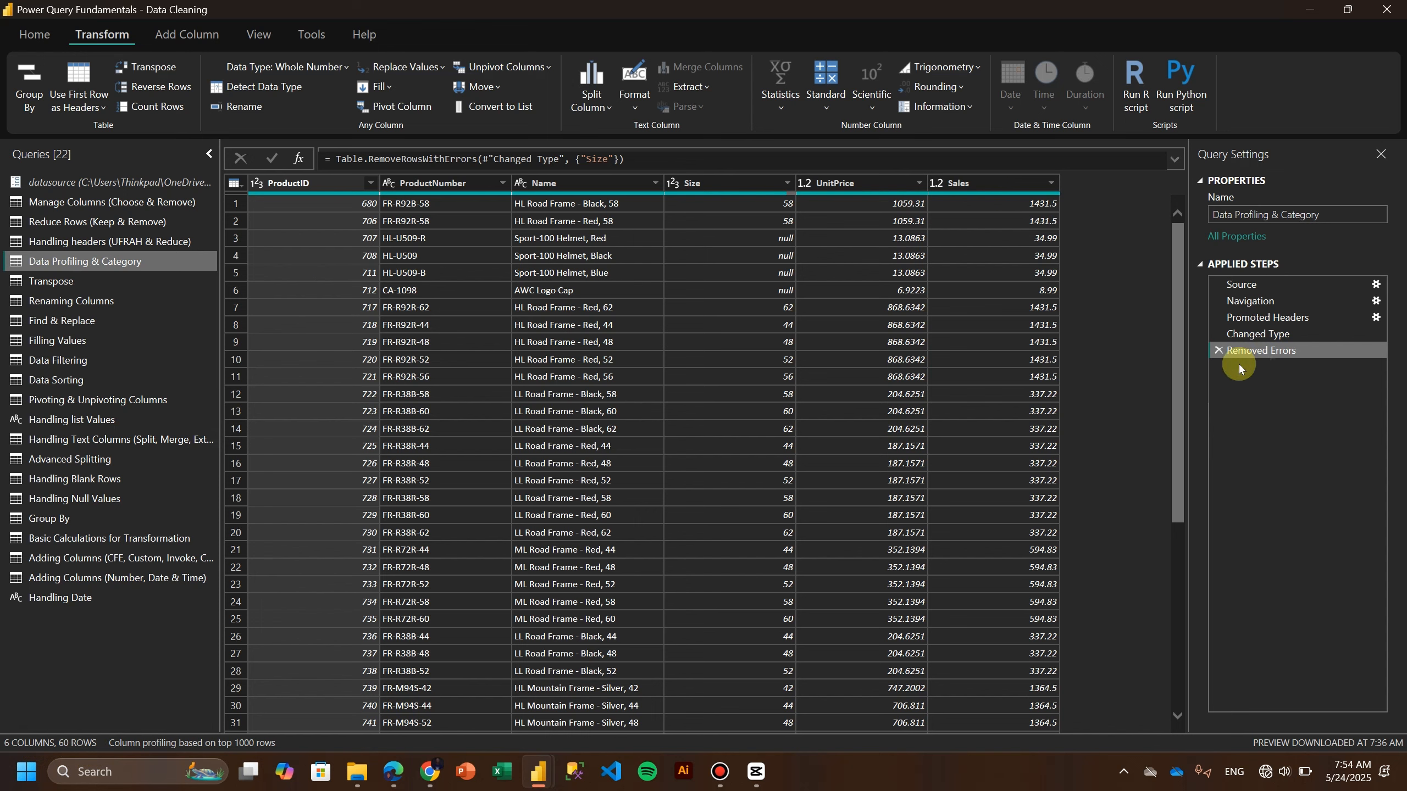
{"action": "left_click", "coordinate": [1218, 350]}
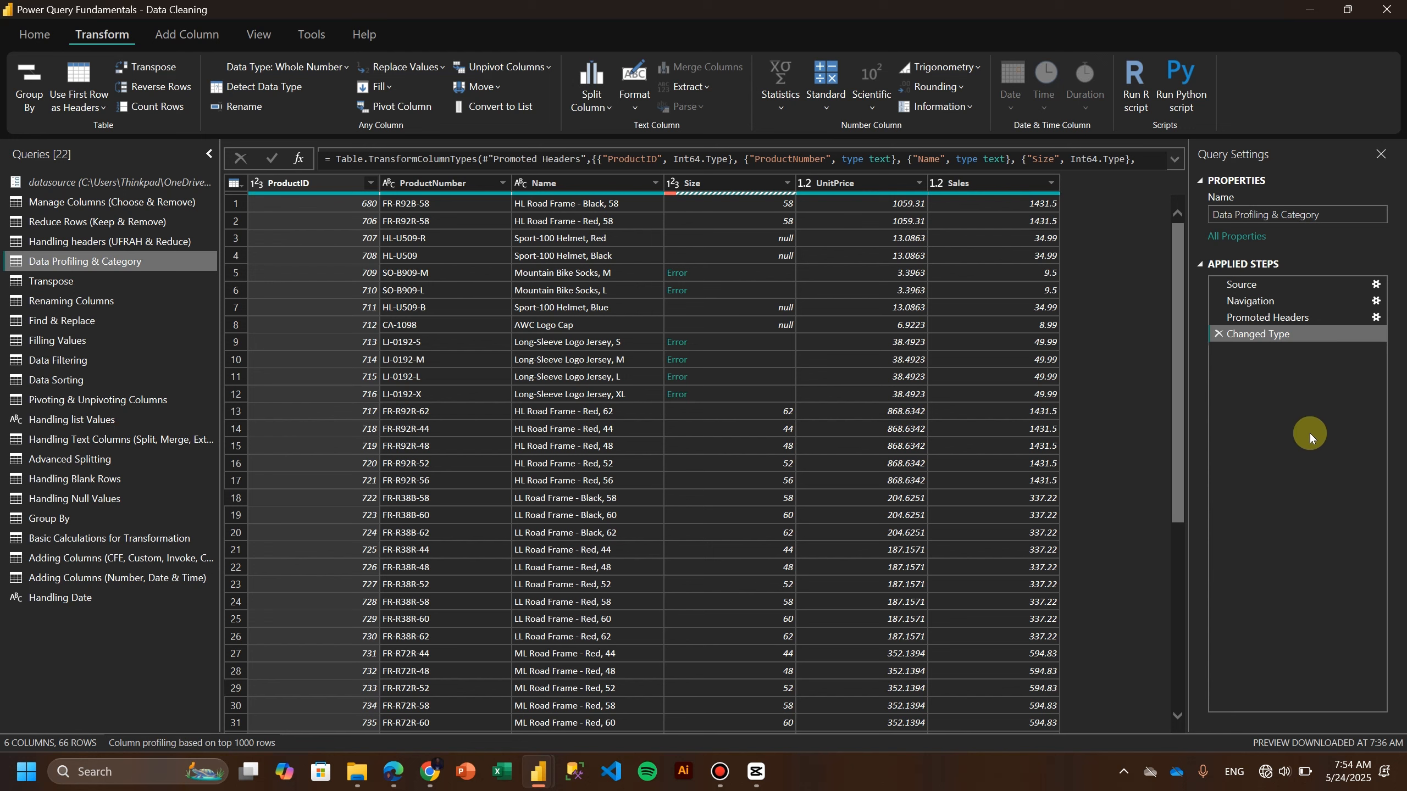
{"action": "left_click", "coordinate": [1218, 333]}
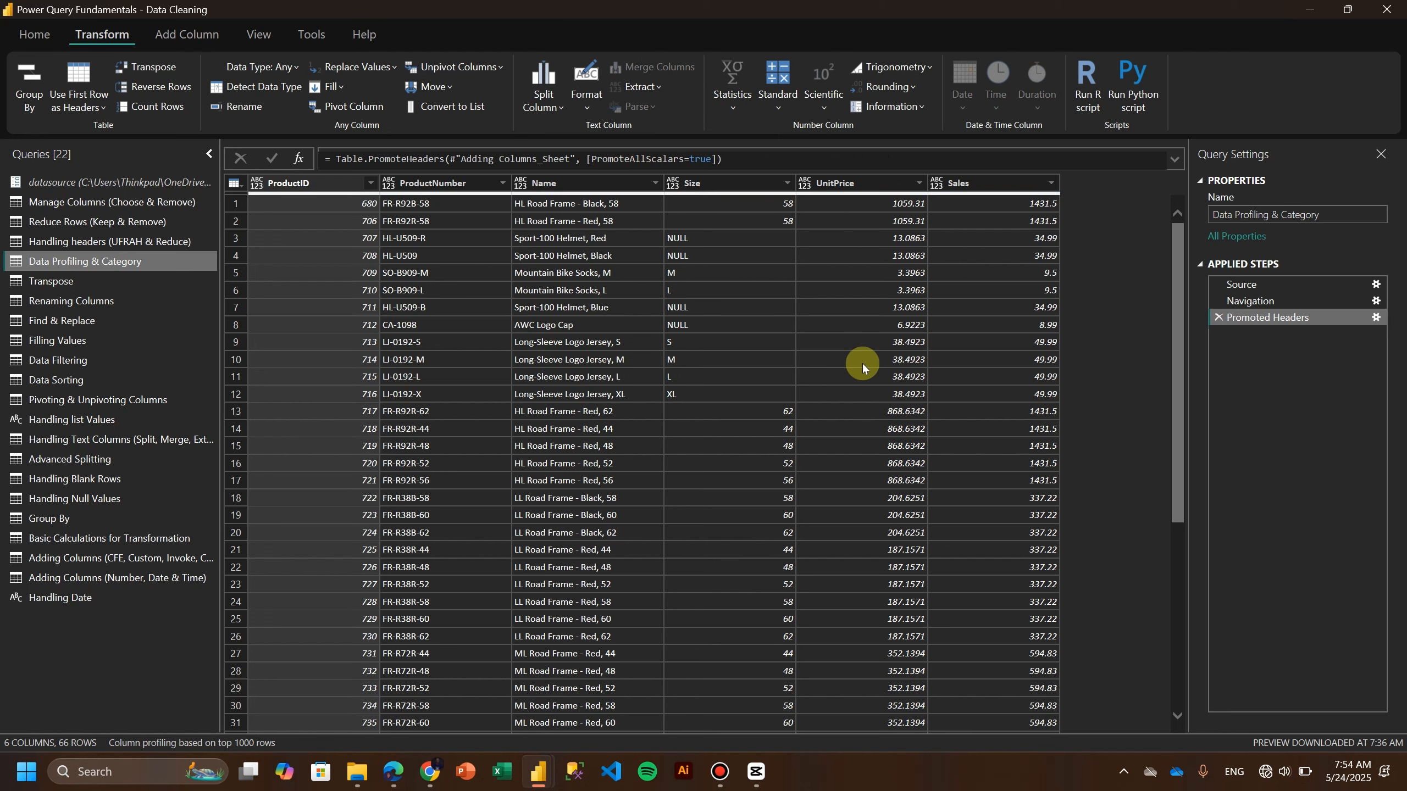
Switch column profiling to be based on the entire data set.
{"action": "left_click", "coordinate": [167, 745]}
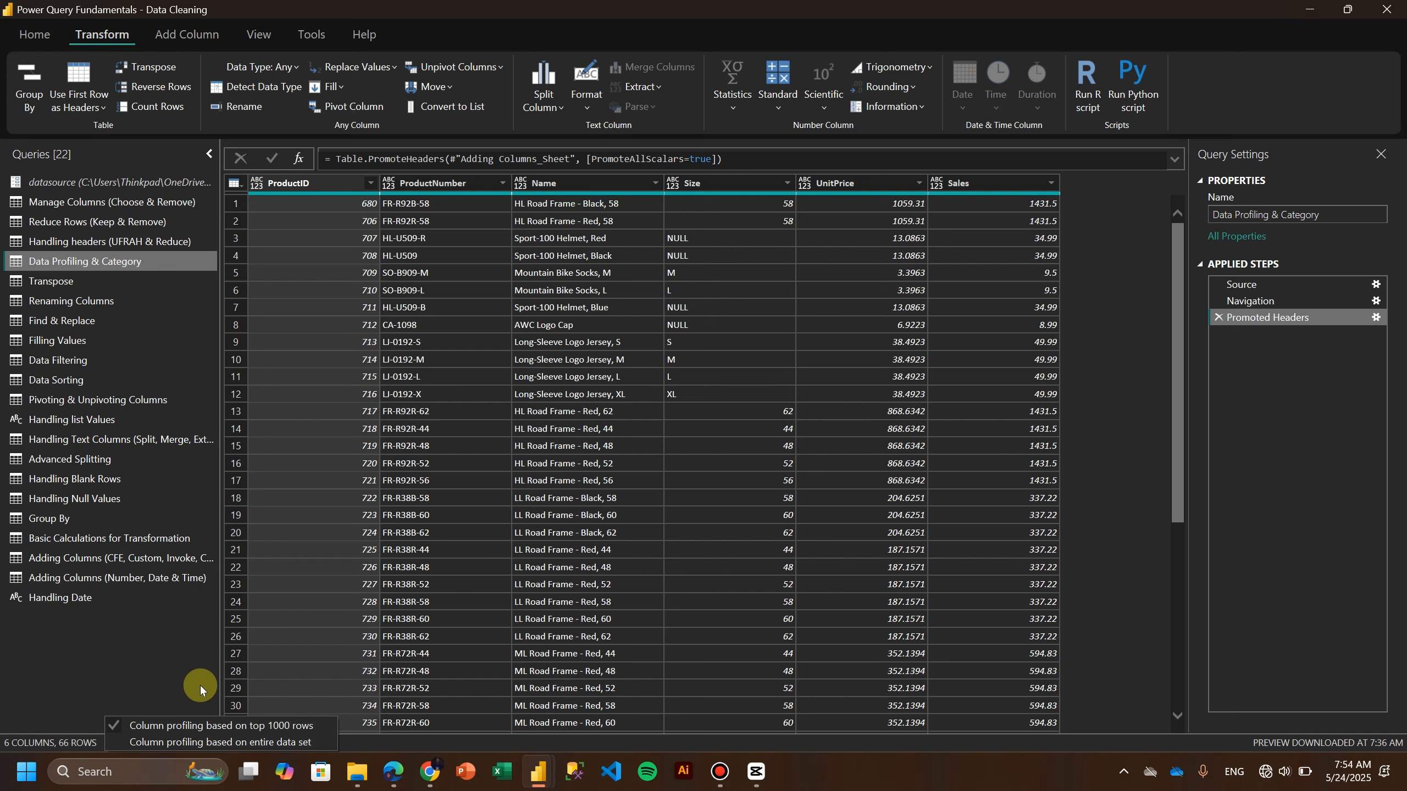
{"action": "left_click", "coordinate": [166, 742]}
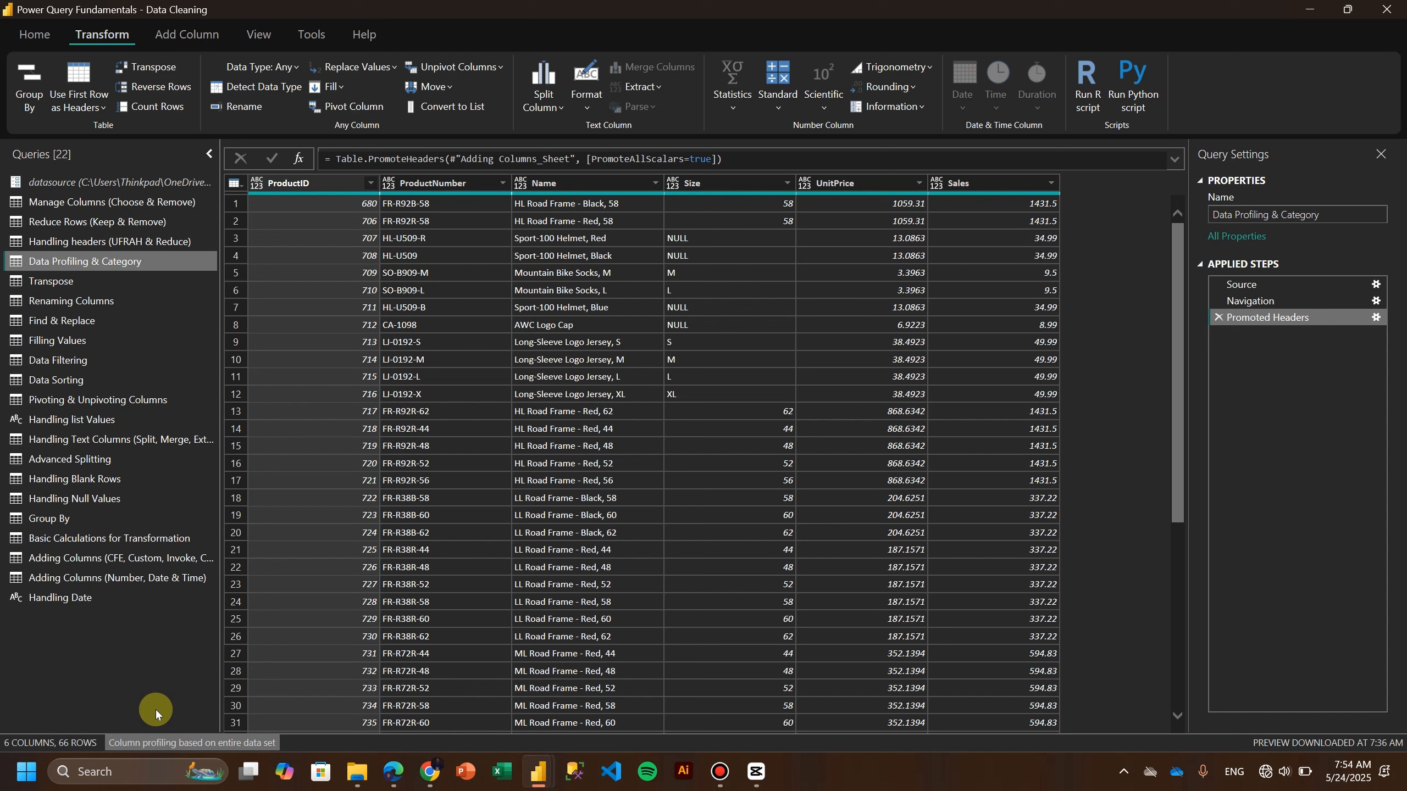
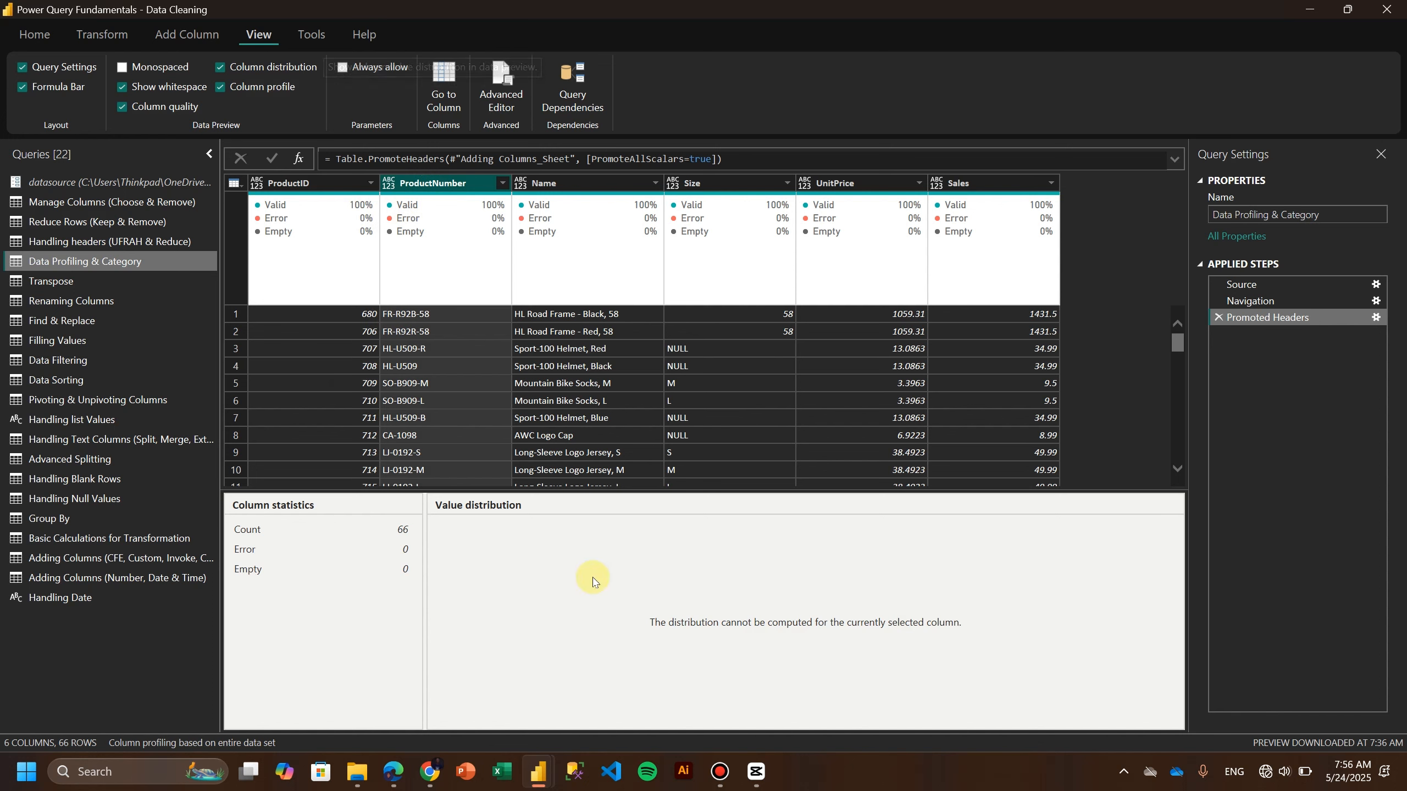
Turn off the column profile display in the data preview.
{"action": "left_click", "coordinate": [575, 182]}
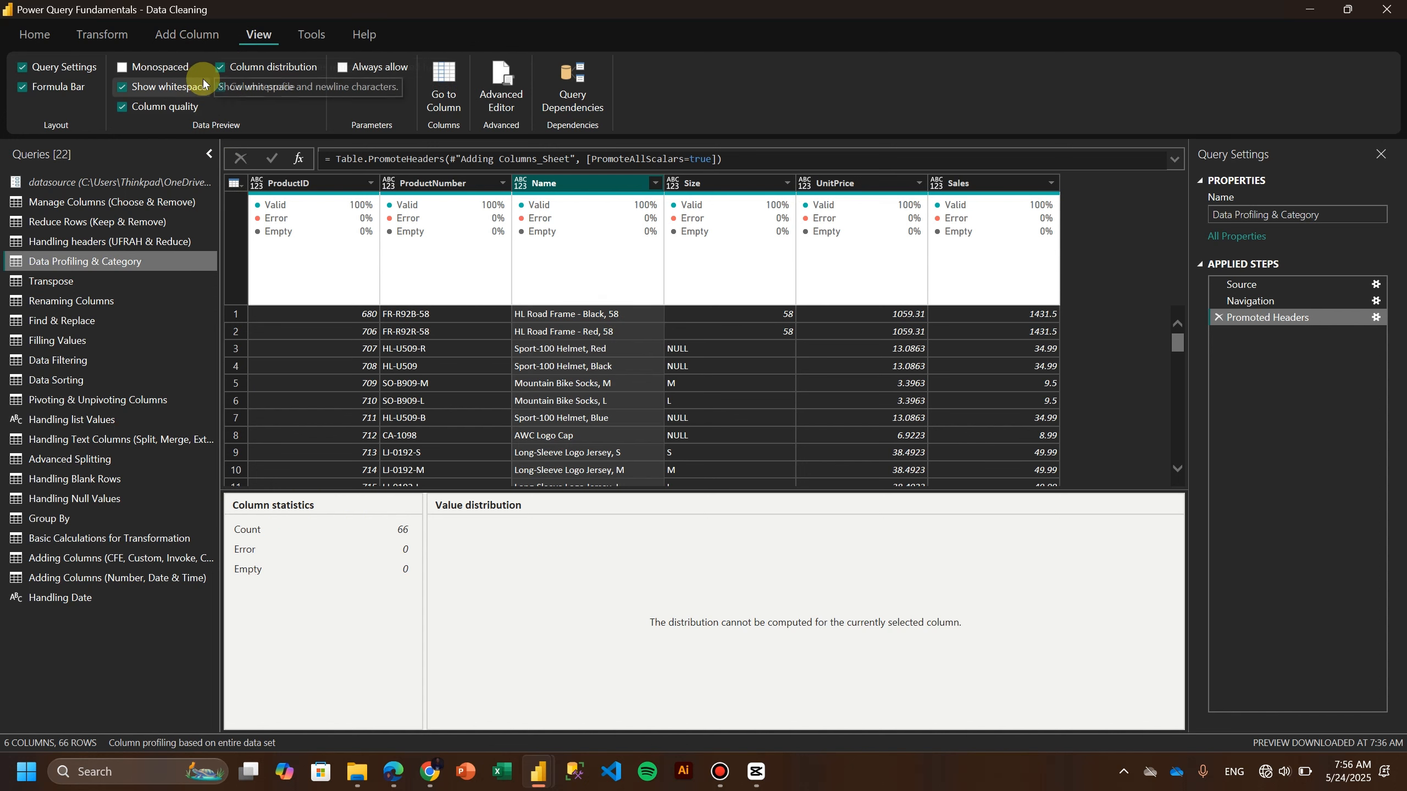
{"action": "left_click", "coordinate": [220, 87]}
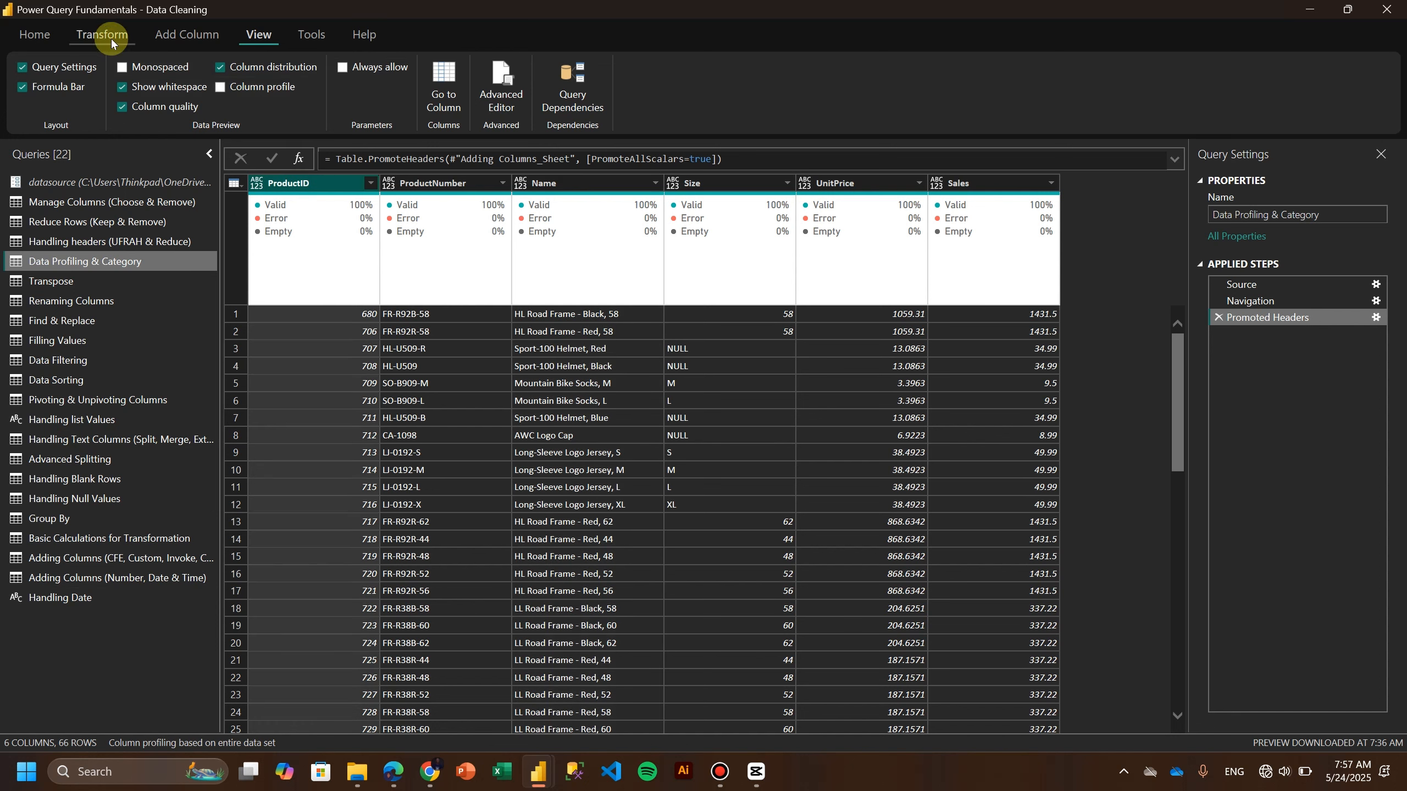
Set the ProductID column's data type to Whole Number.
{"action": "left_click", "coordinate": [108, 34]}
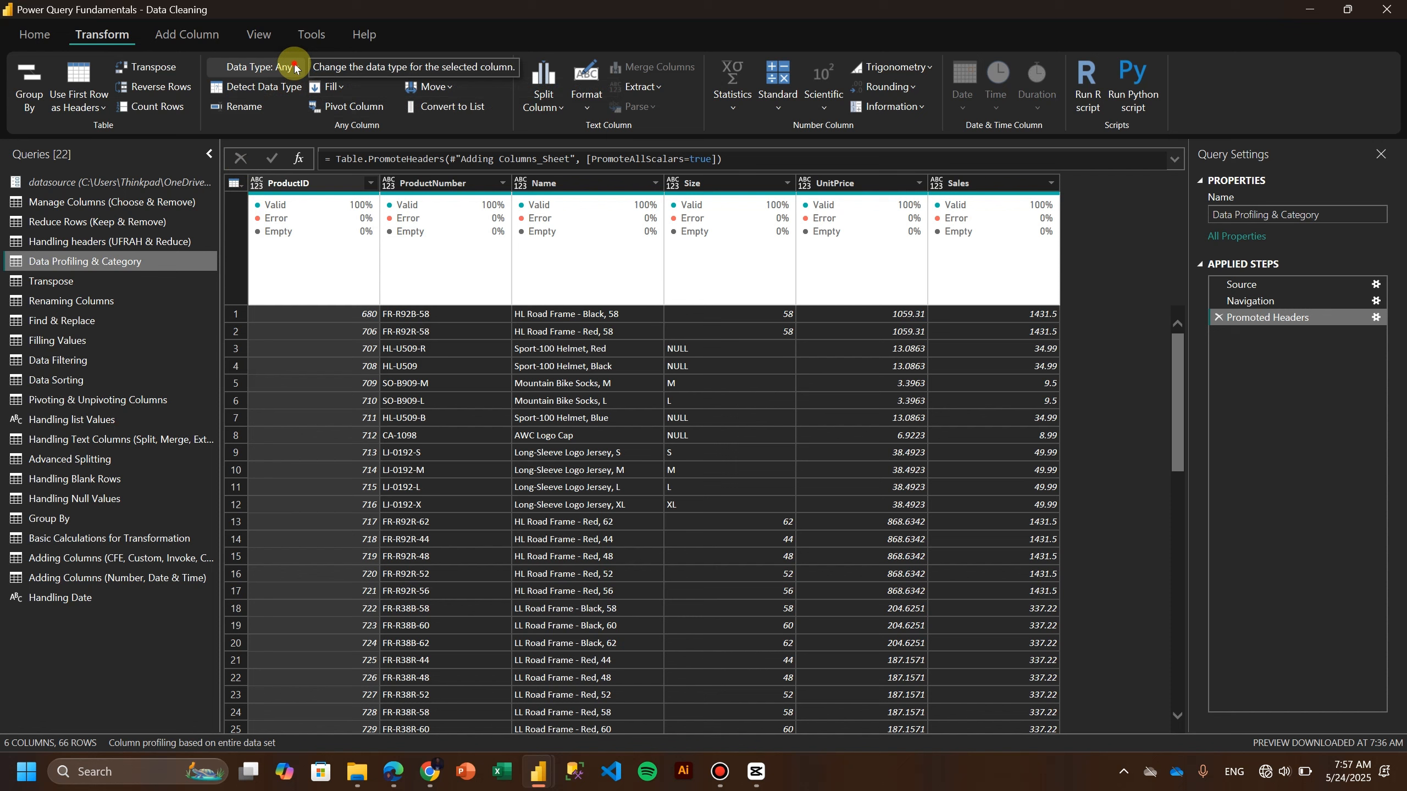
{"action": "left_click", "coordinate": [275, 66]}
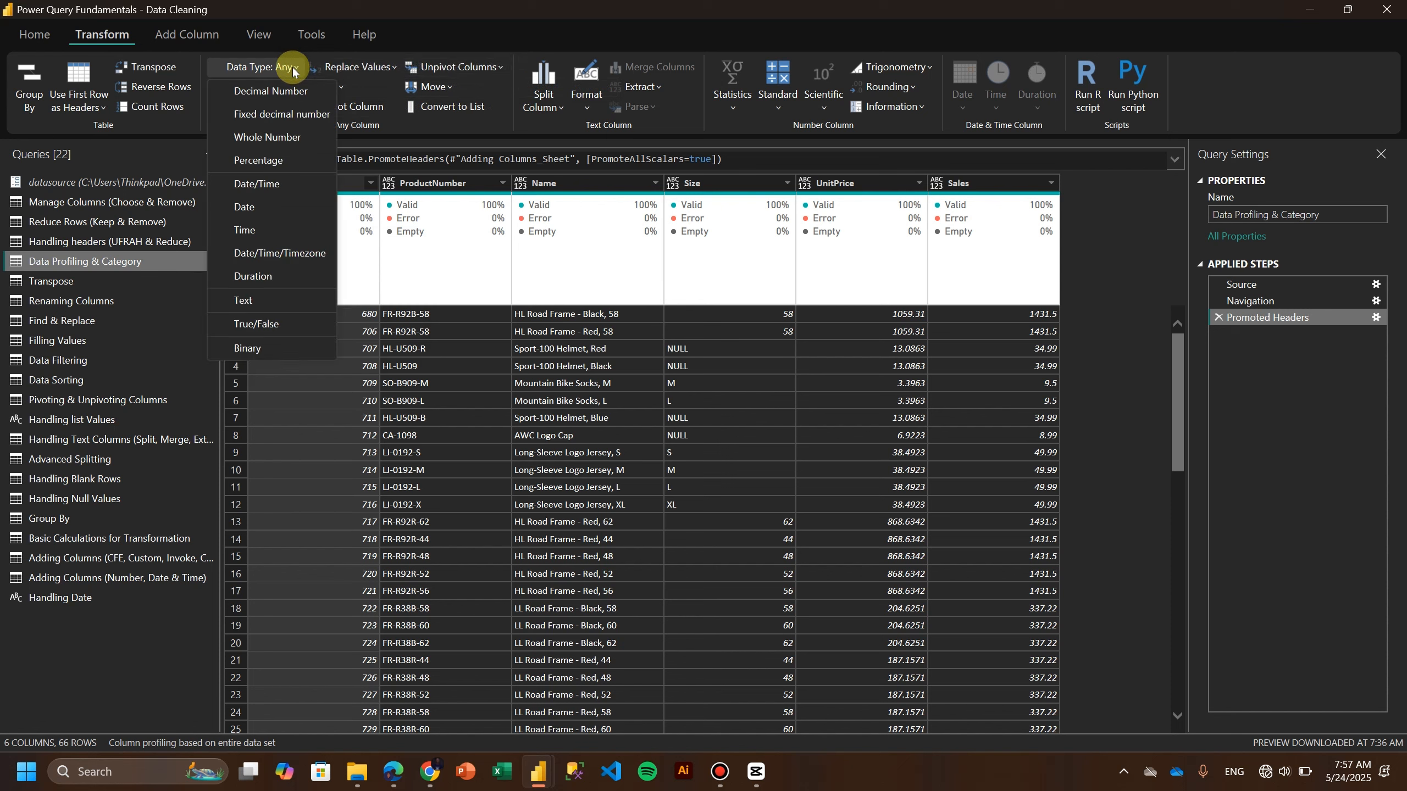
{"action": "left_click", "coordinate": [285, 138]}
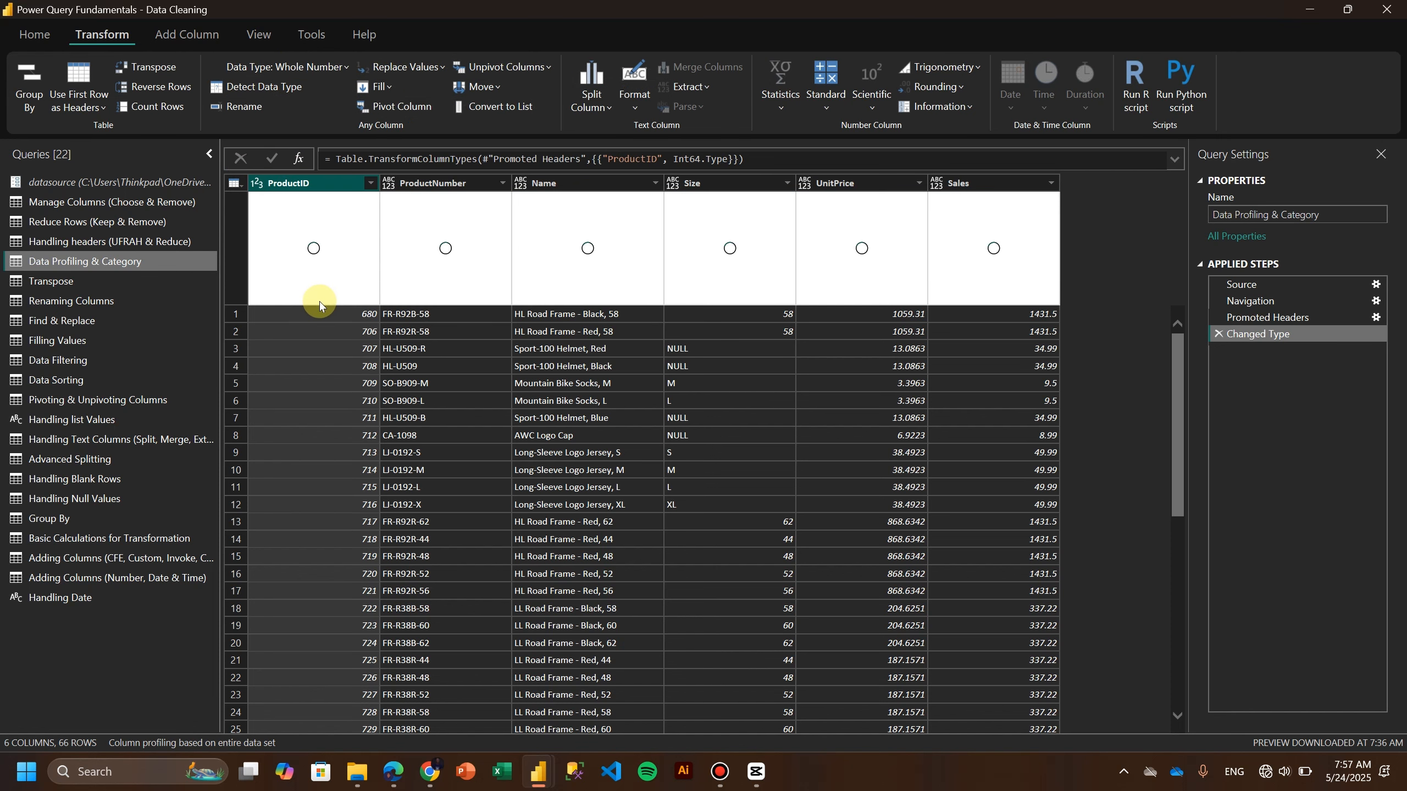
{"action": "mouse_move", "coordinate": [304, 284]}
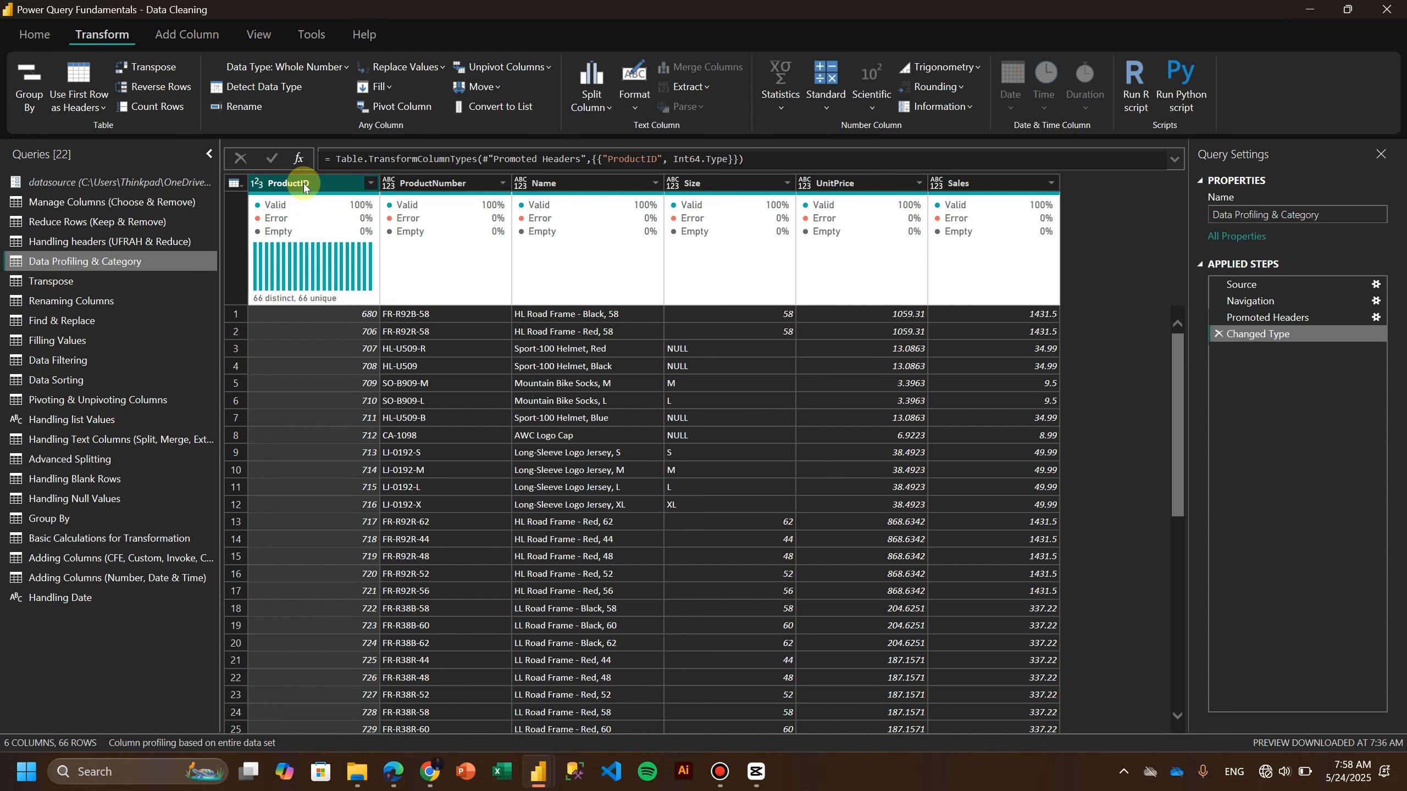
Set the ProductNumber and Name columns' data types to Text.
{"action": "left_click", "coordinate": [420, 191]}
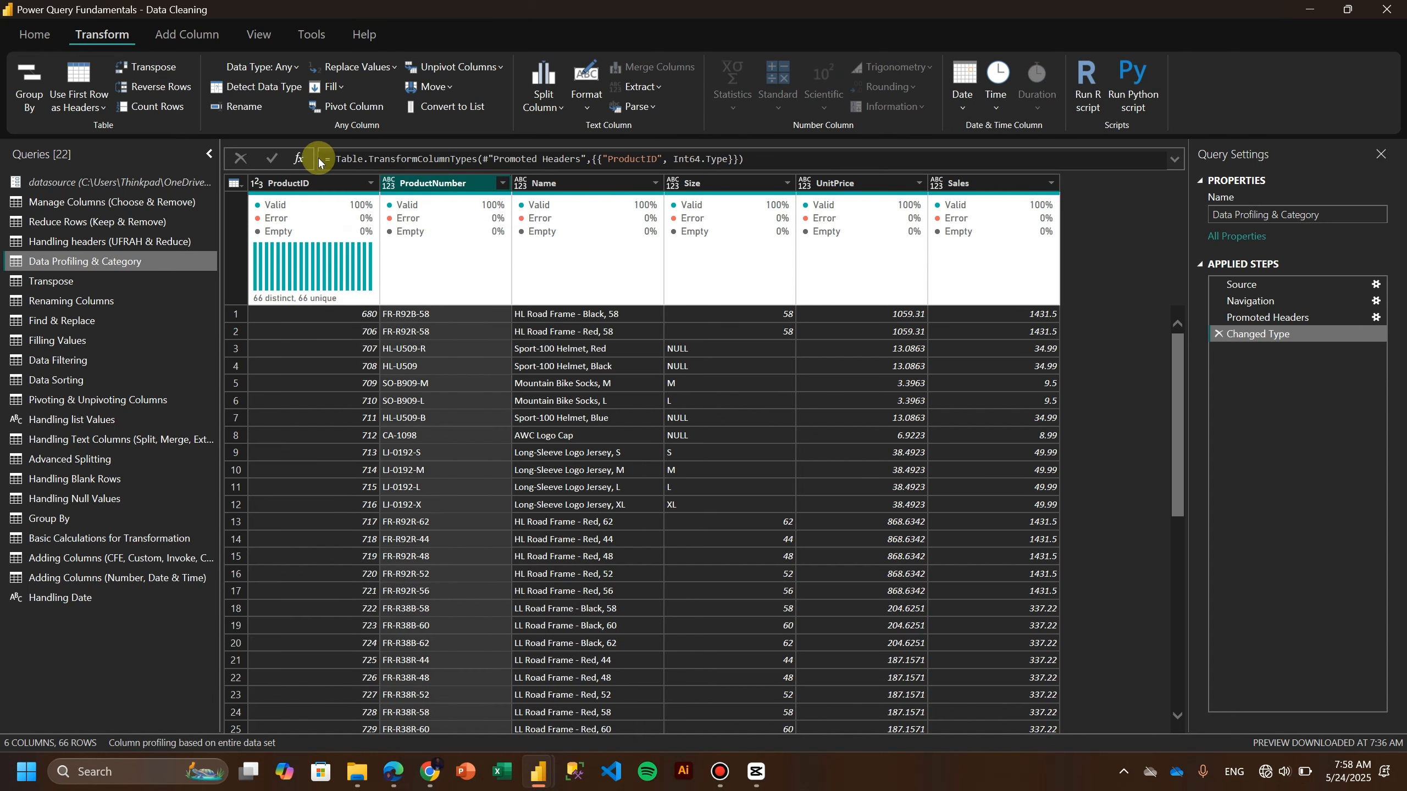
{"action": "left_click", "coordinate": [288, 68]}
{"action": "left_click", "coordinate": [440, 347]}
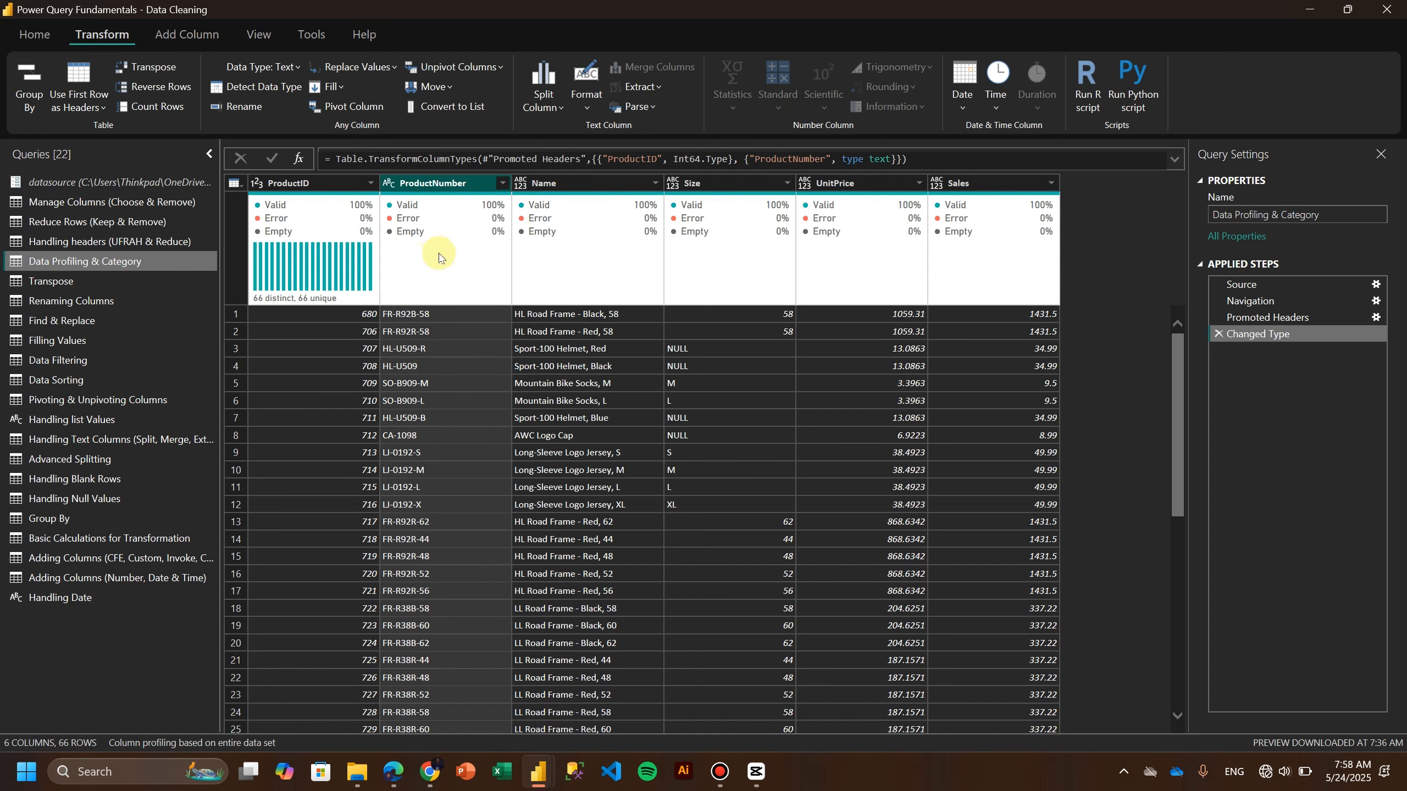
{"action": "left_click", "coordinate": [523, 186]}
{"action": "left_click", "coordinate": [554, 460]}
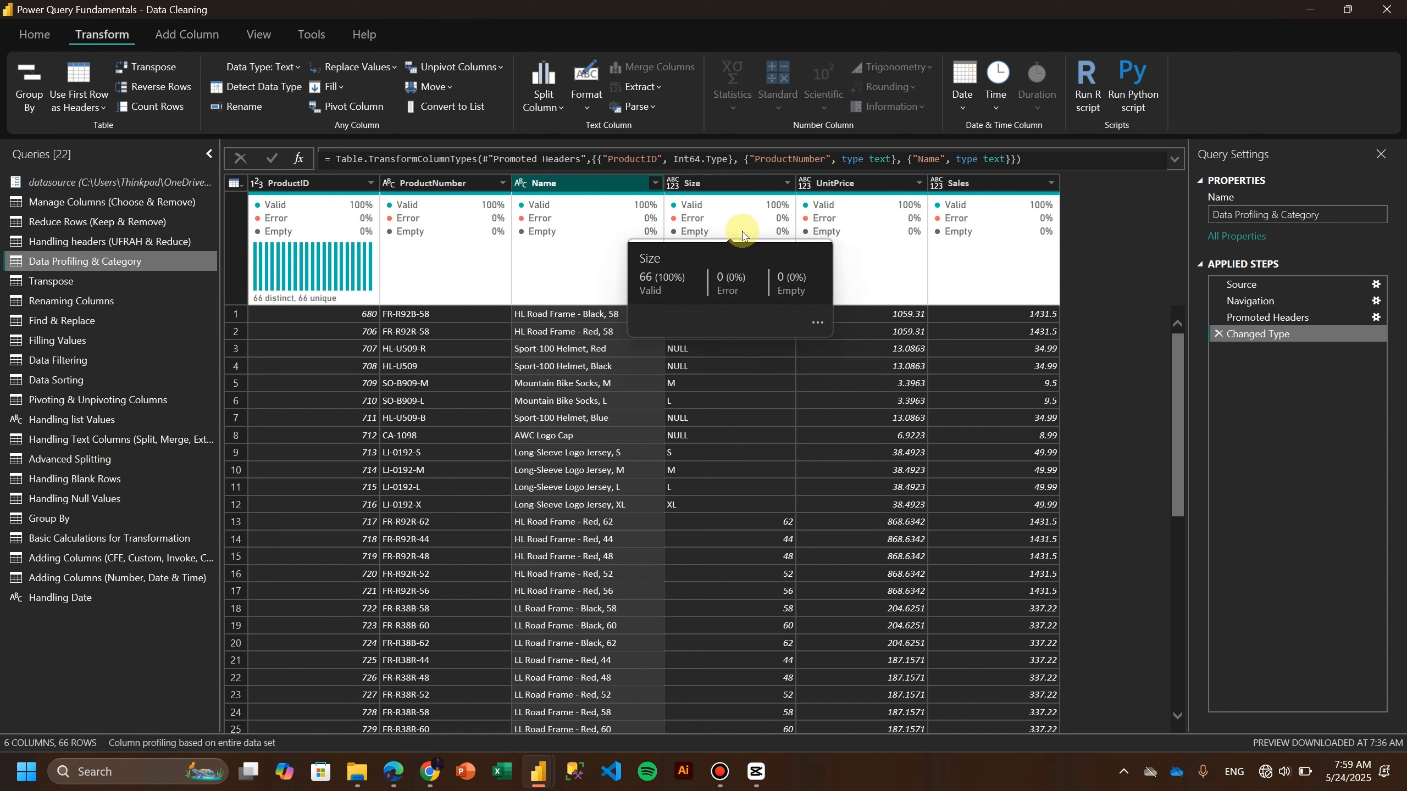
Set the UnitPrice and Sales columns' data types to Decimal Number.
{"action": "left_click", "coordinate": [803, 185]}
{"action": "left_click", "coordinate": [838, 200]}
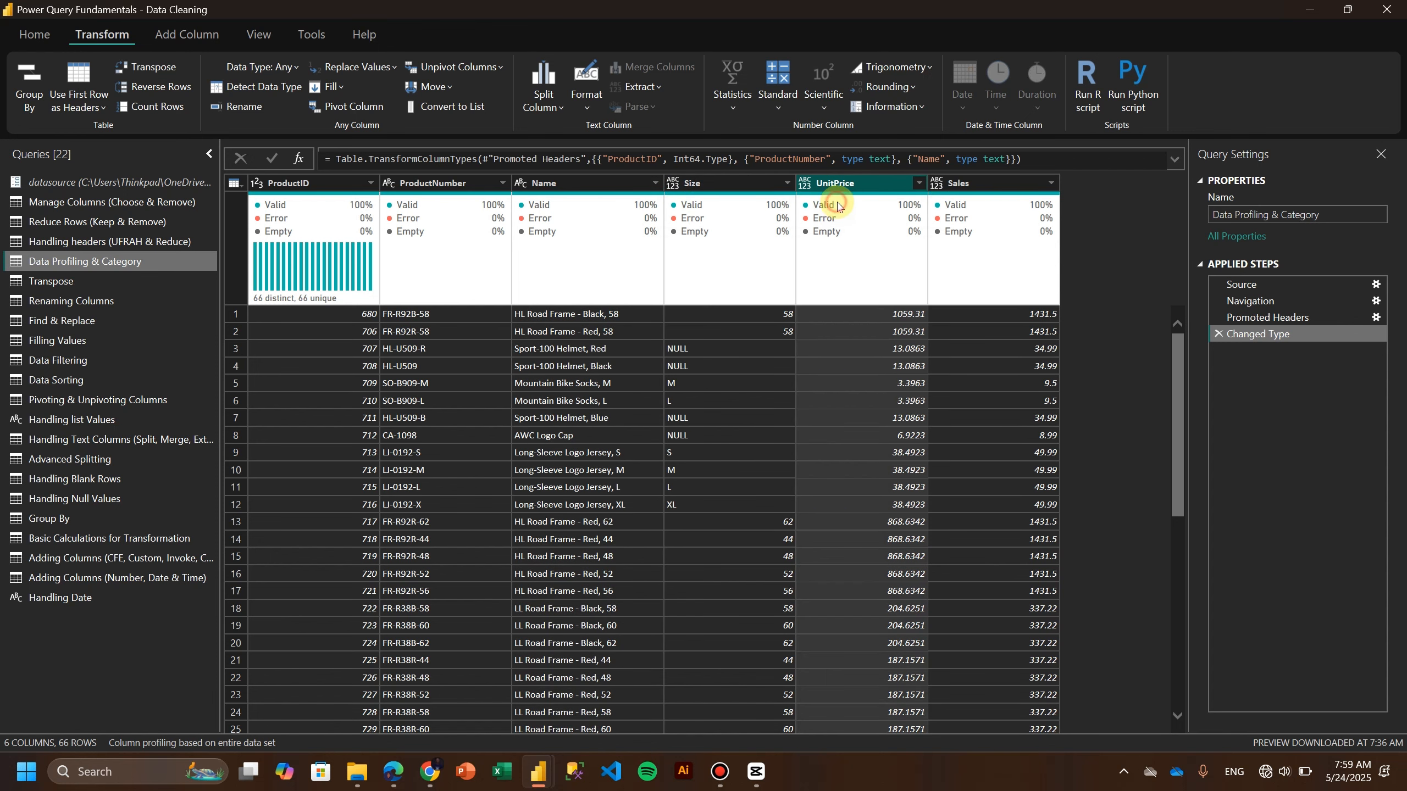
{"action": "left_click", "coordinate": [937, 187]}
{"action": "left_click", "coordinate": [991, 200]}
{"action": "mouse_move", "coordinate": [581, 298]}
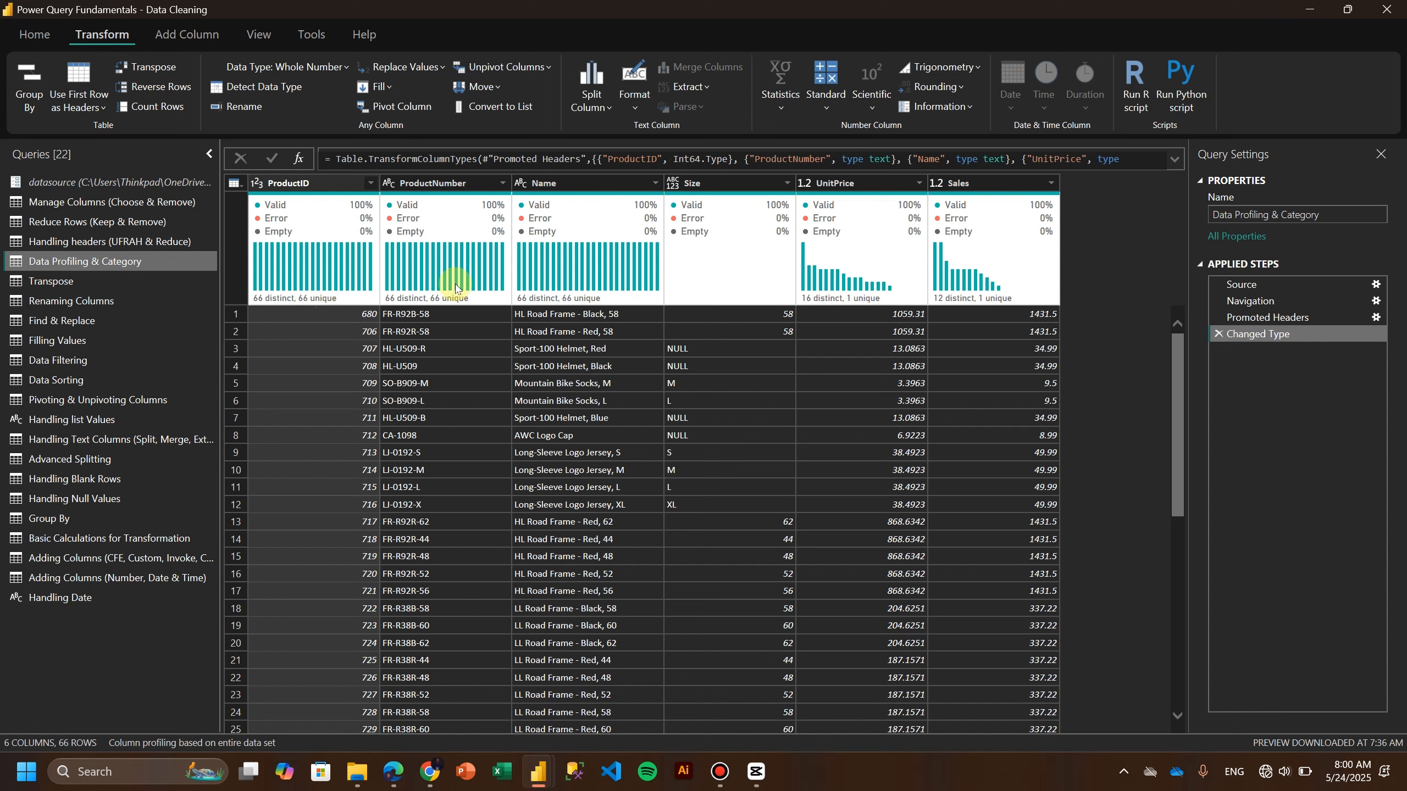
{"action": "mouse_move", "coordinate": [456, 287]}
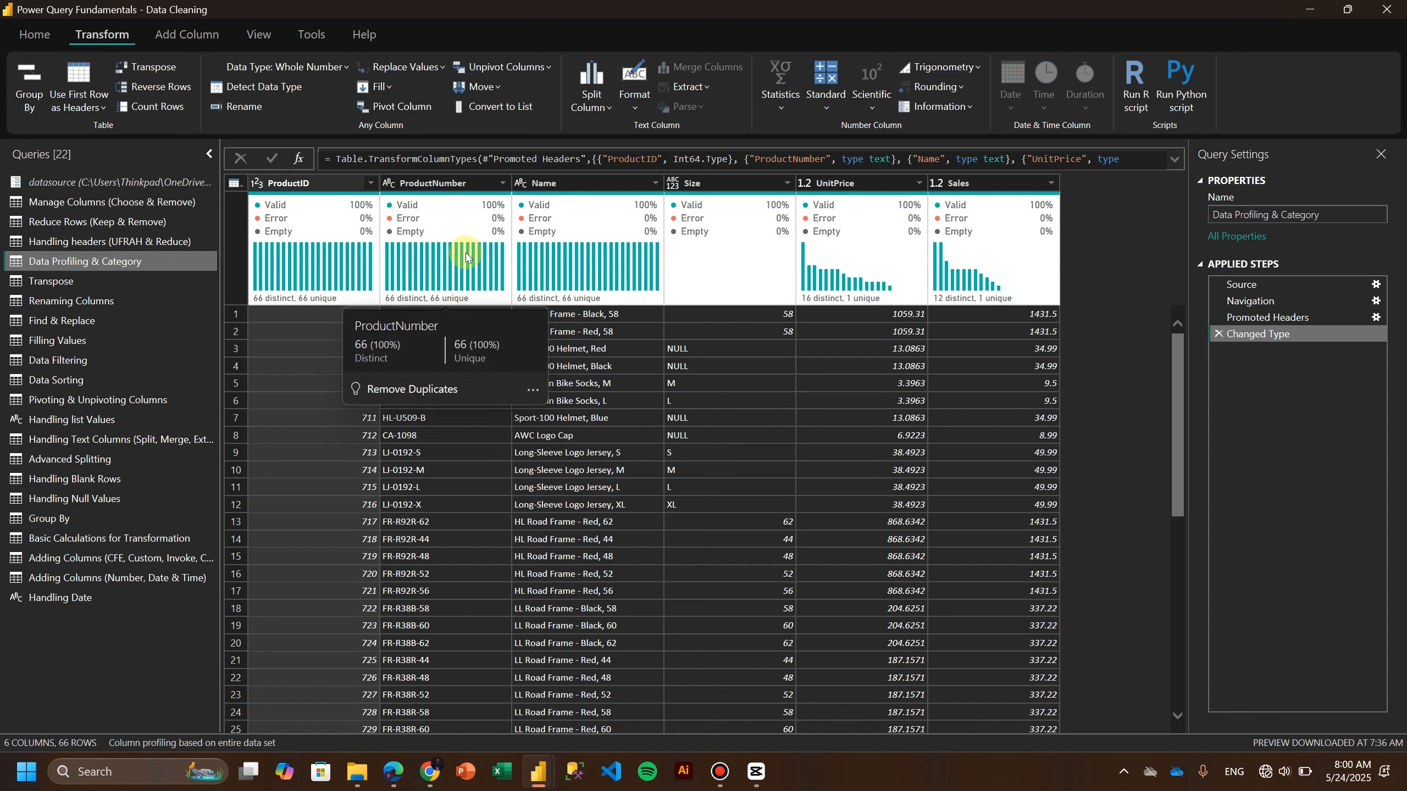
Remove duplicates based on the UnitPrice column, then delete that applied step.
{"action": "mouse_move", "coordinate": [834, 292]}
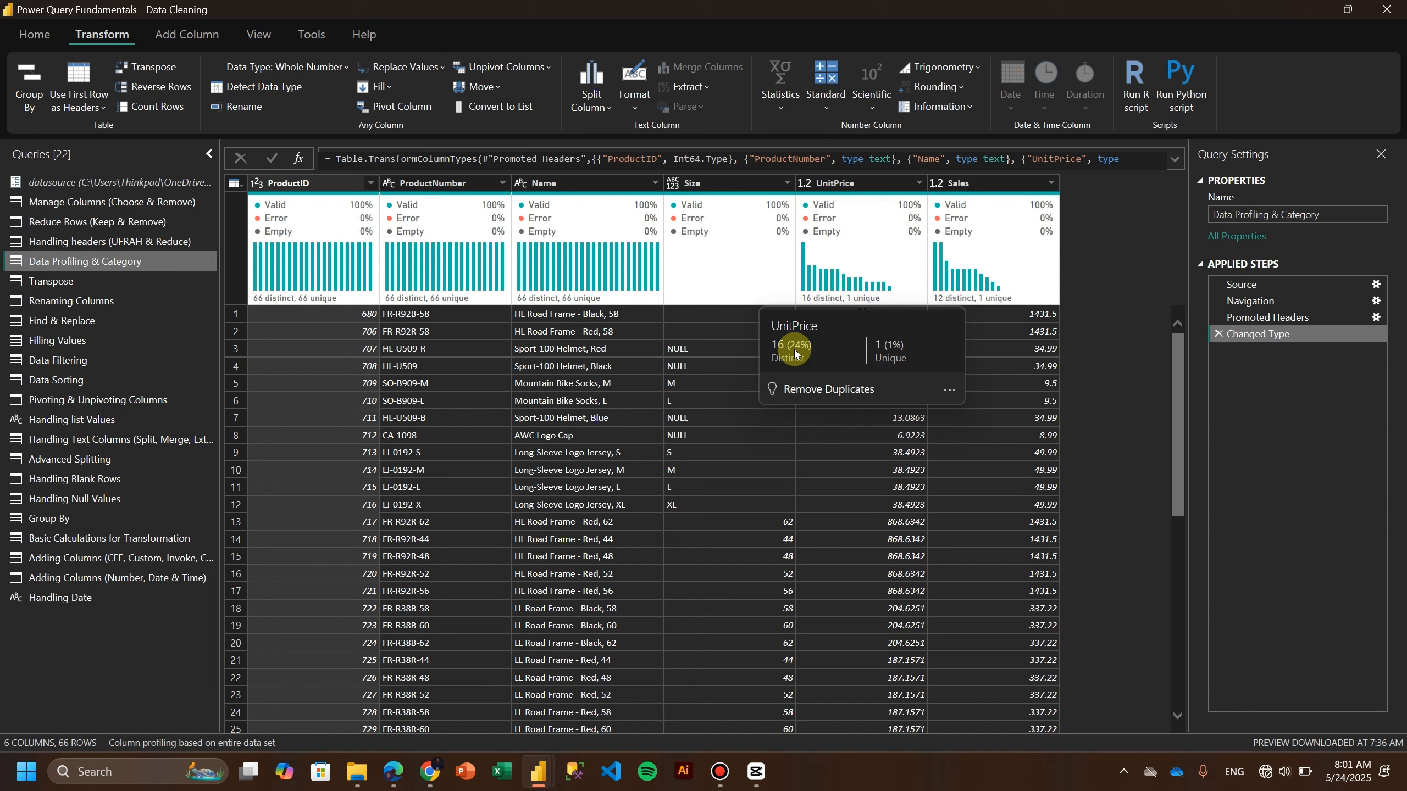
{"action": "left_click", "coordinate": [948, 389]}
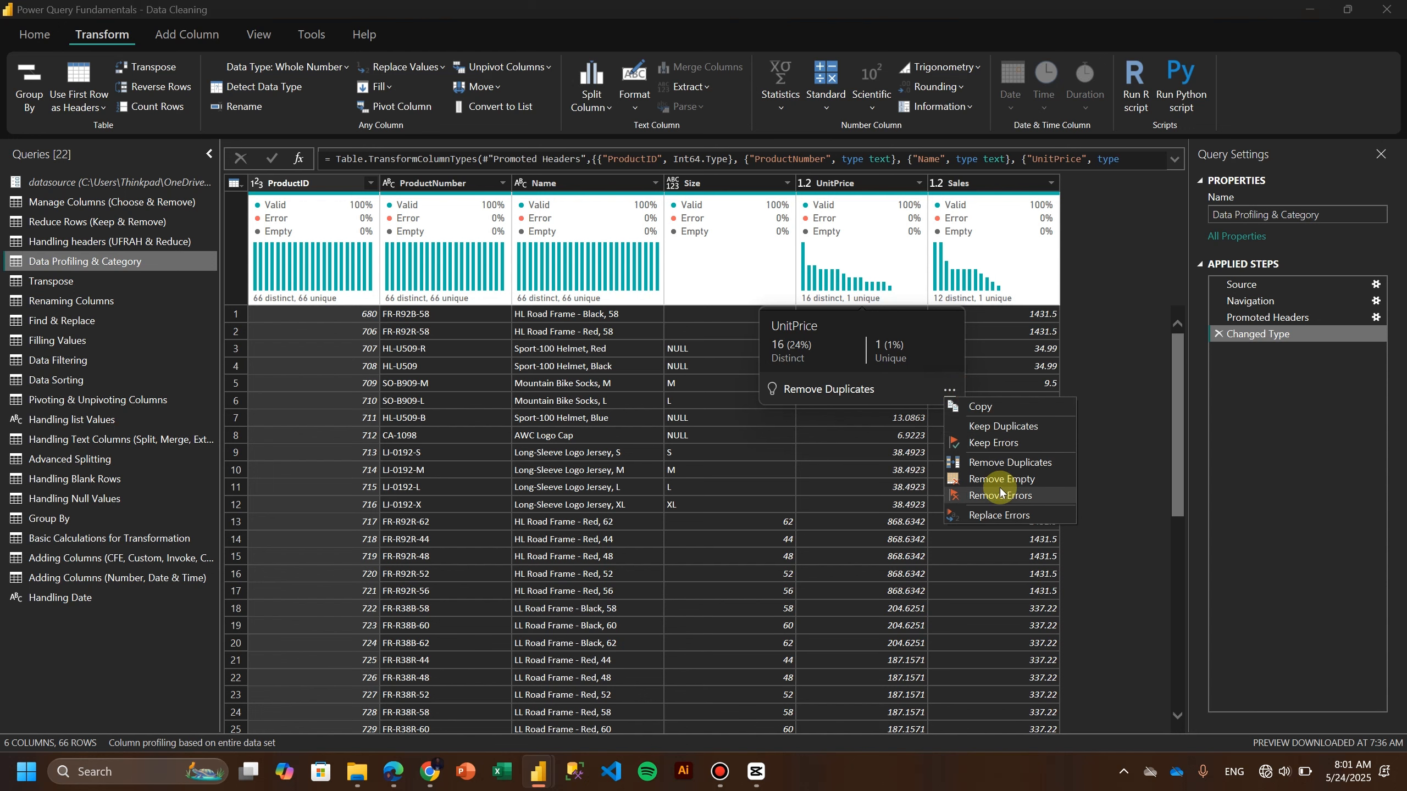
{"action": "left_click", "coordinate": [984, 465]}
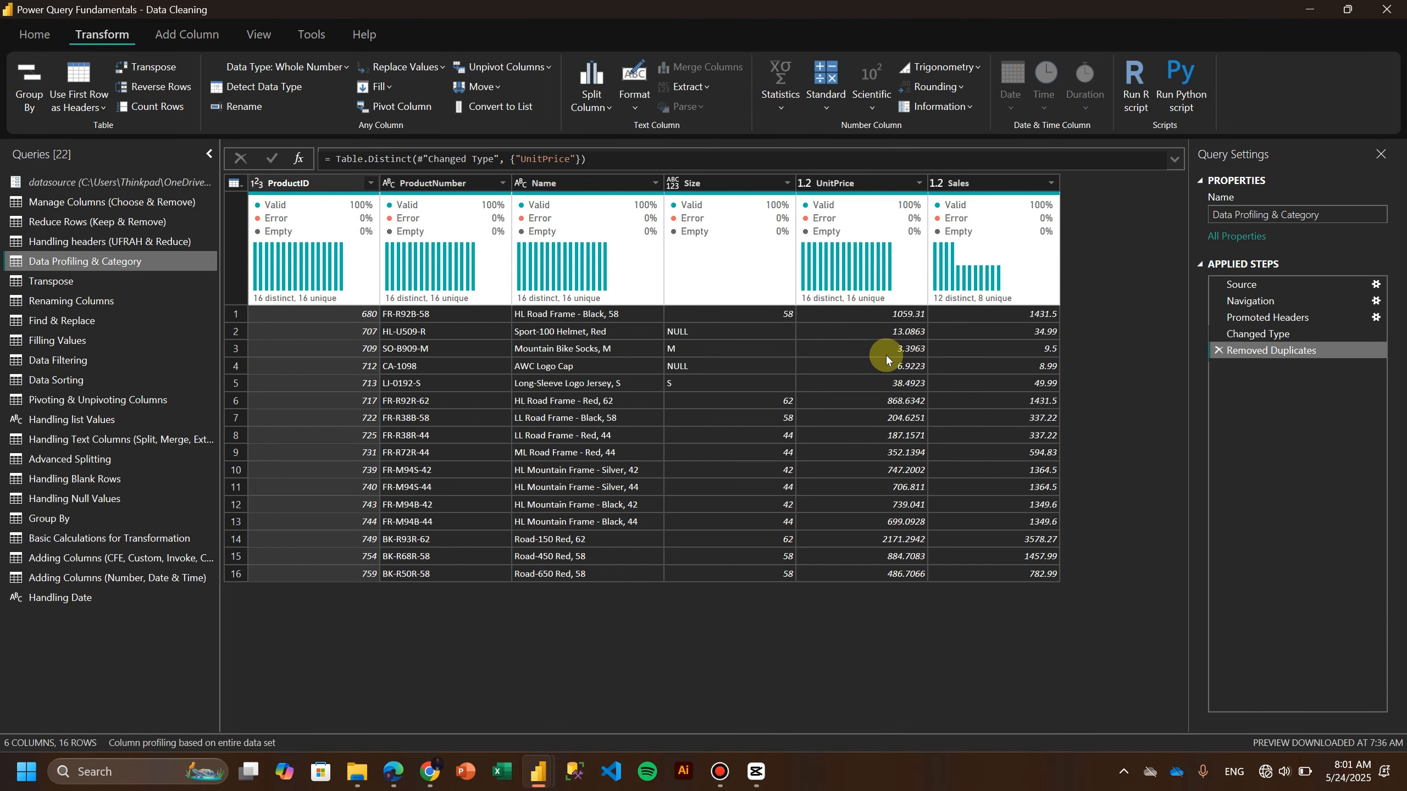
{"action": "mouse_move", "coordinate": [839, 293]}
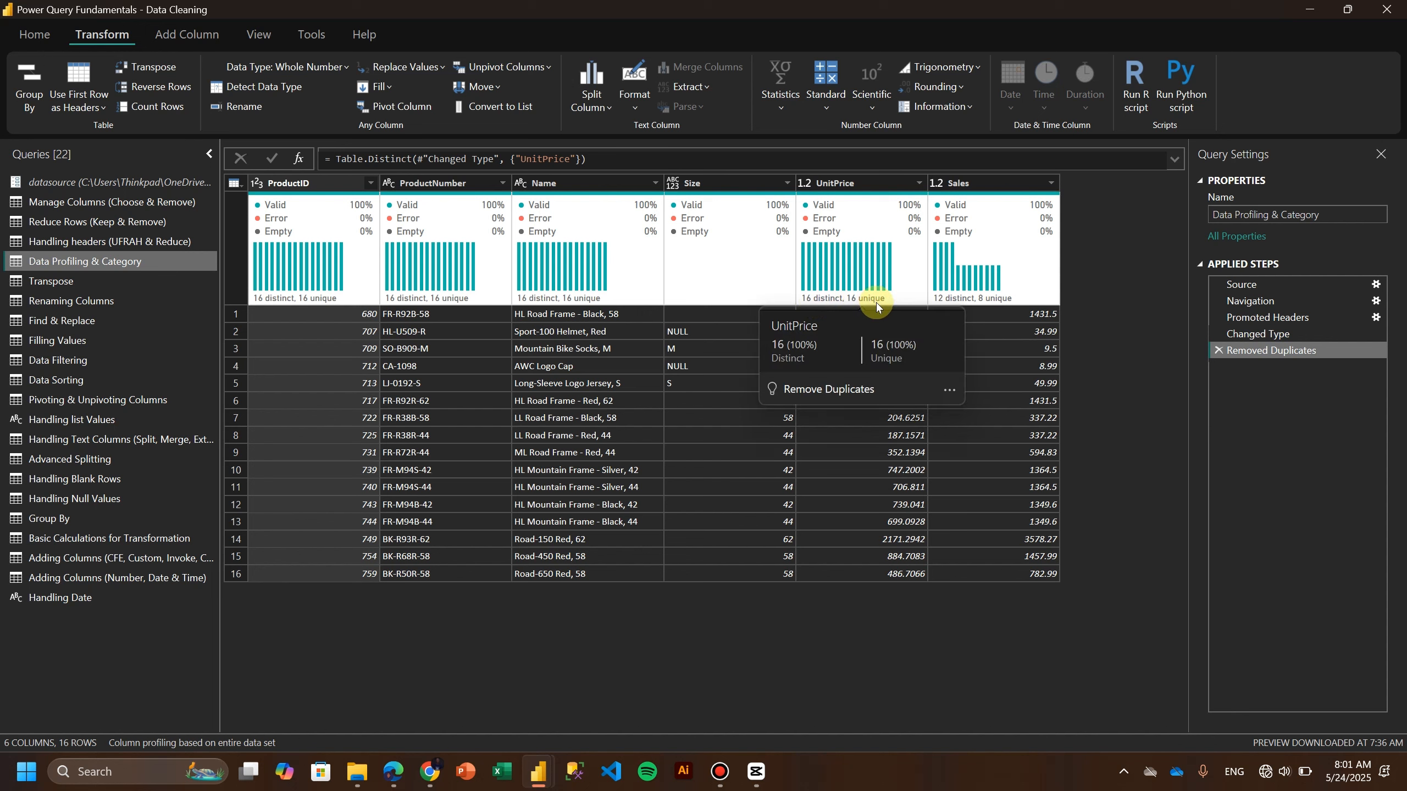
{"action": "left_click", "coordinate": [1218, 350]}
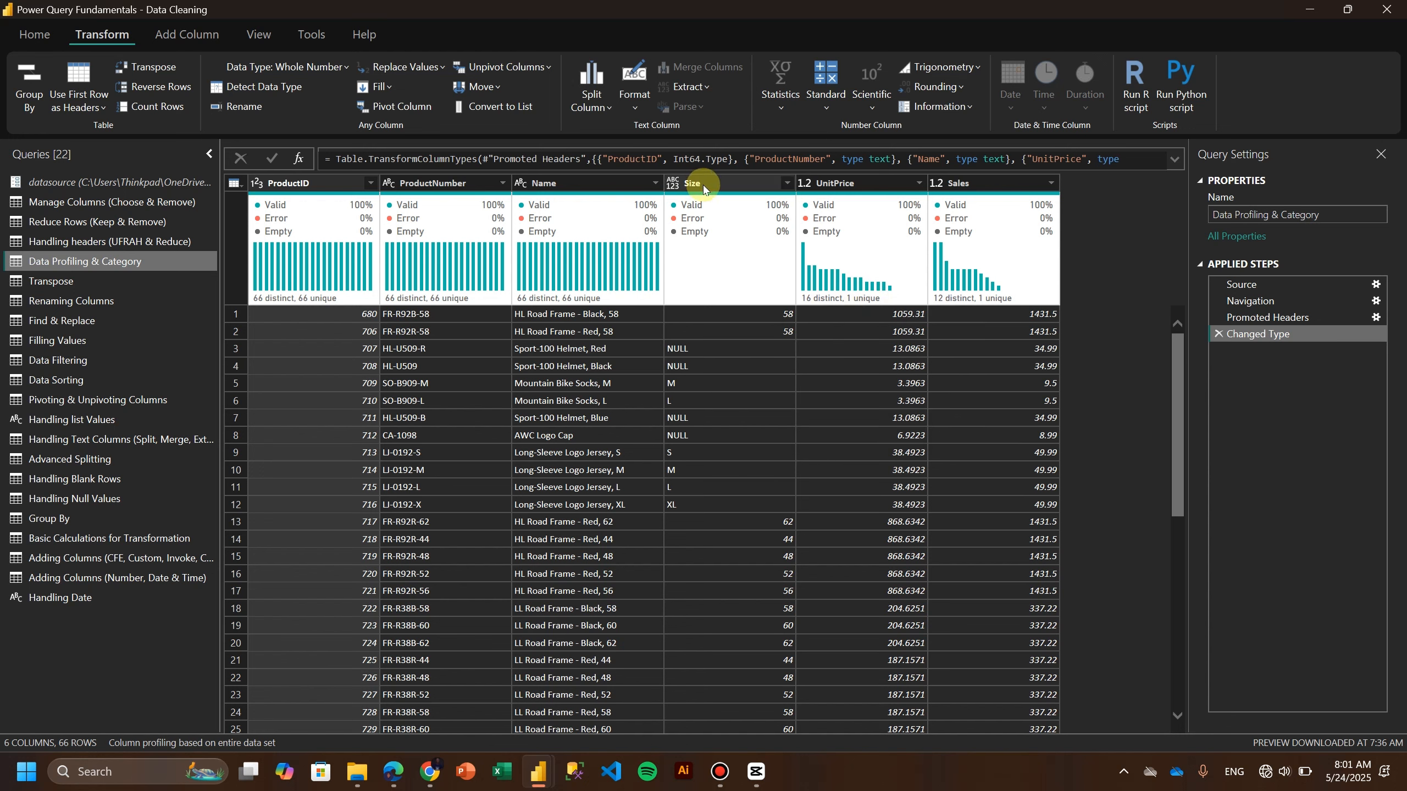
Examine the shortcut menus of the column quality and distribution areas and scroll through the rows.
{"action": "right_click", "coordinate": [708, 209]}
{"action": "left_click", "coordinate": [701, 191]}
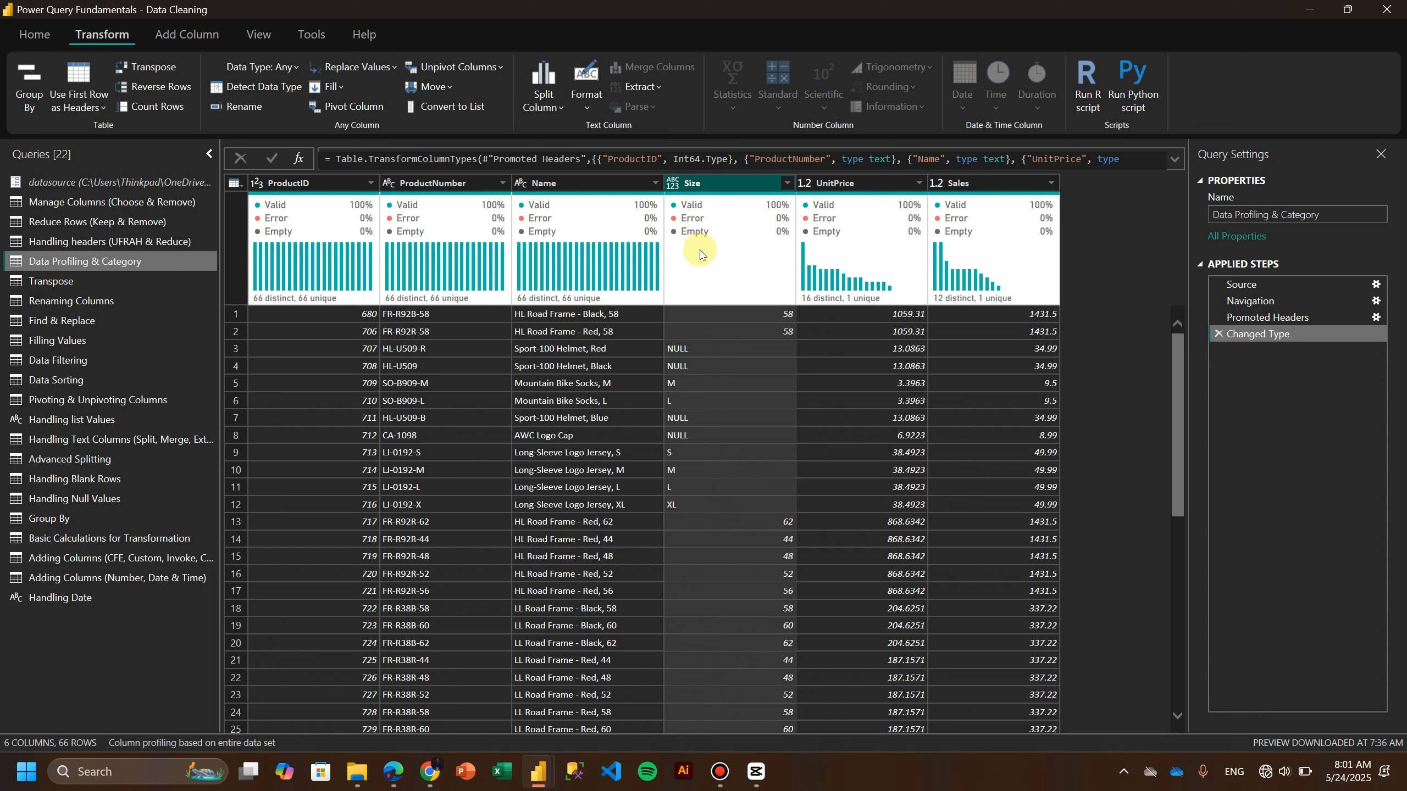
{"action": "right_click", "coordinate": [699, 222]}
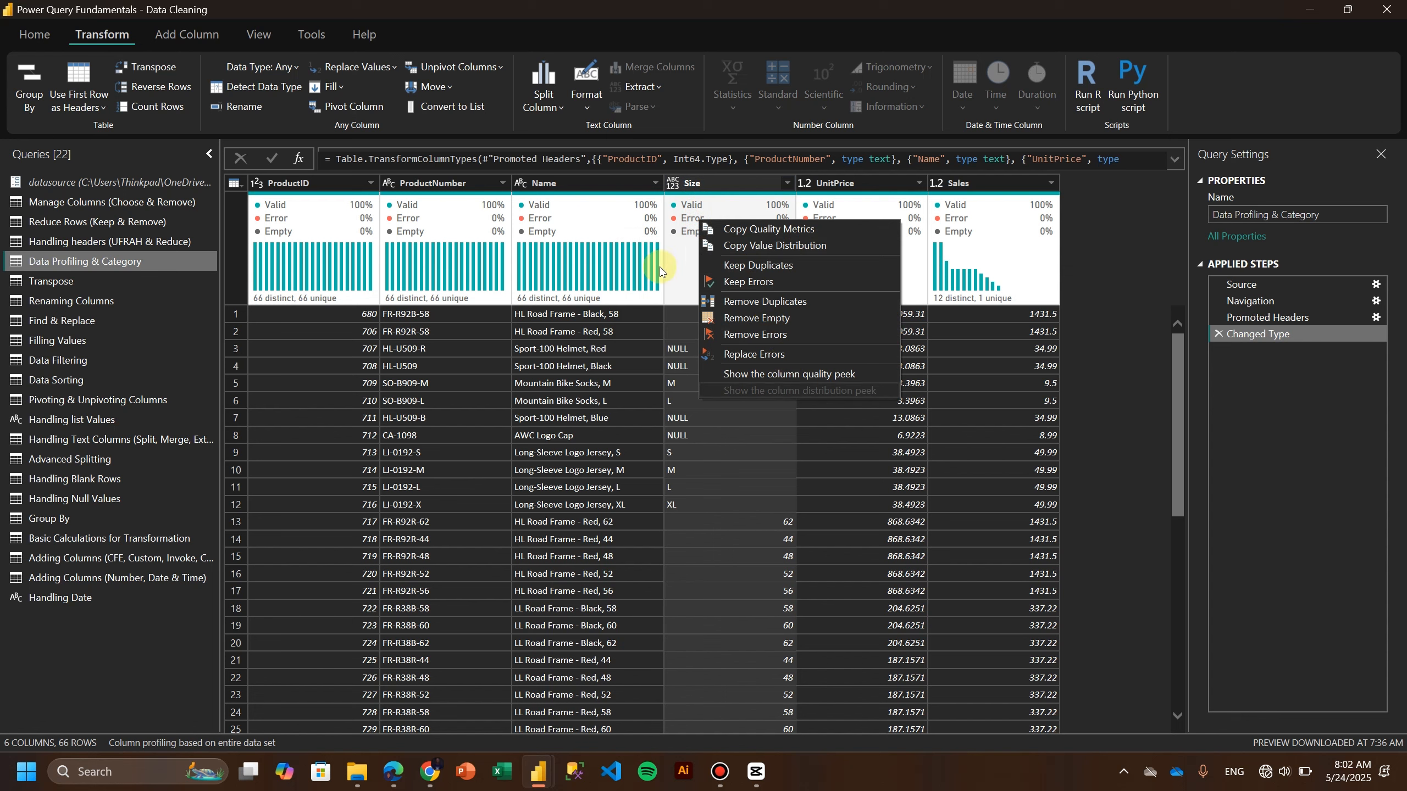
{"action": "right_click", "coordinate": [551, 264]}
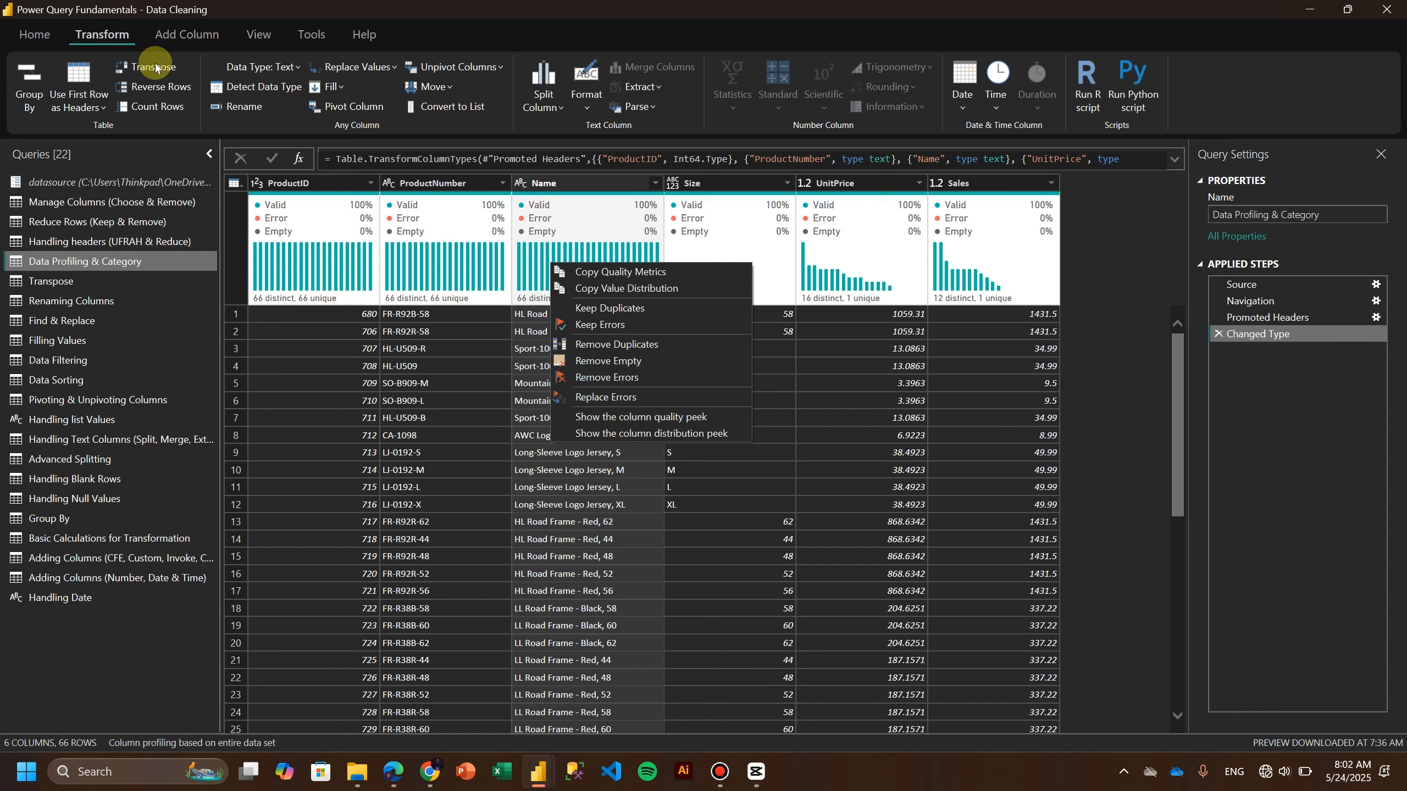
{"action": "left_click", "coordinate": [34, 34]}
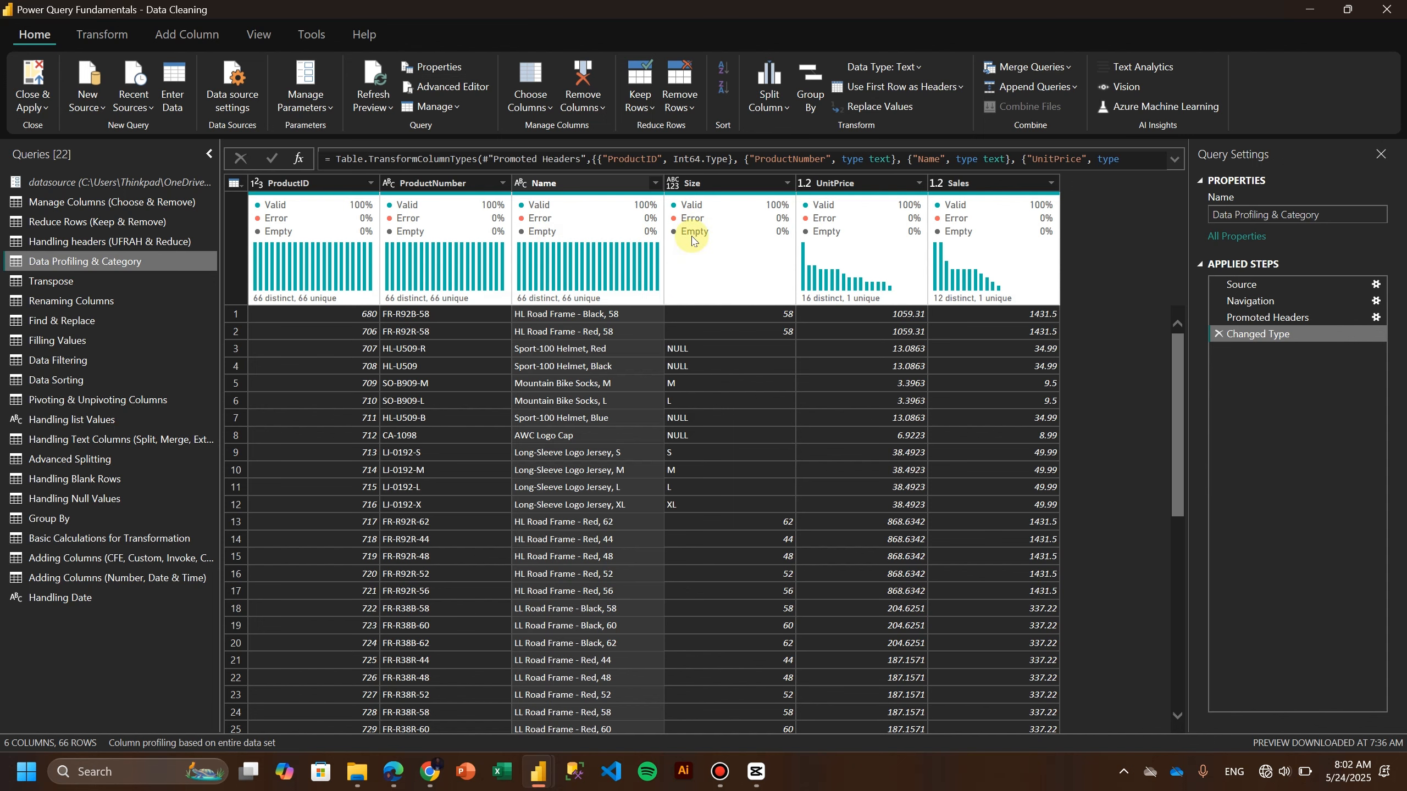
{"action": "mouse_move", "coordinate": [691, 236]}
{"action": "scroll", "coordinate": [712, 438], "scroll_direction": "down", "scroll_amount": 8}
{"action": "scroll", "coordinate": [712, 438], "scroll_direction": "down", "scroll_amount": 4}
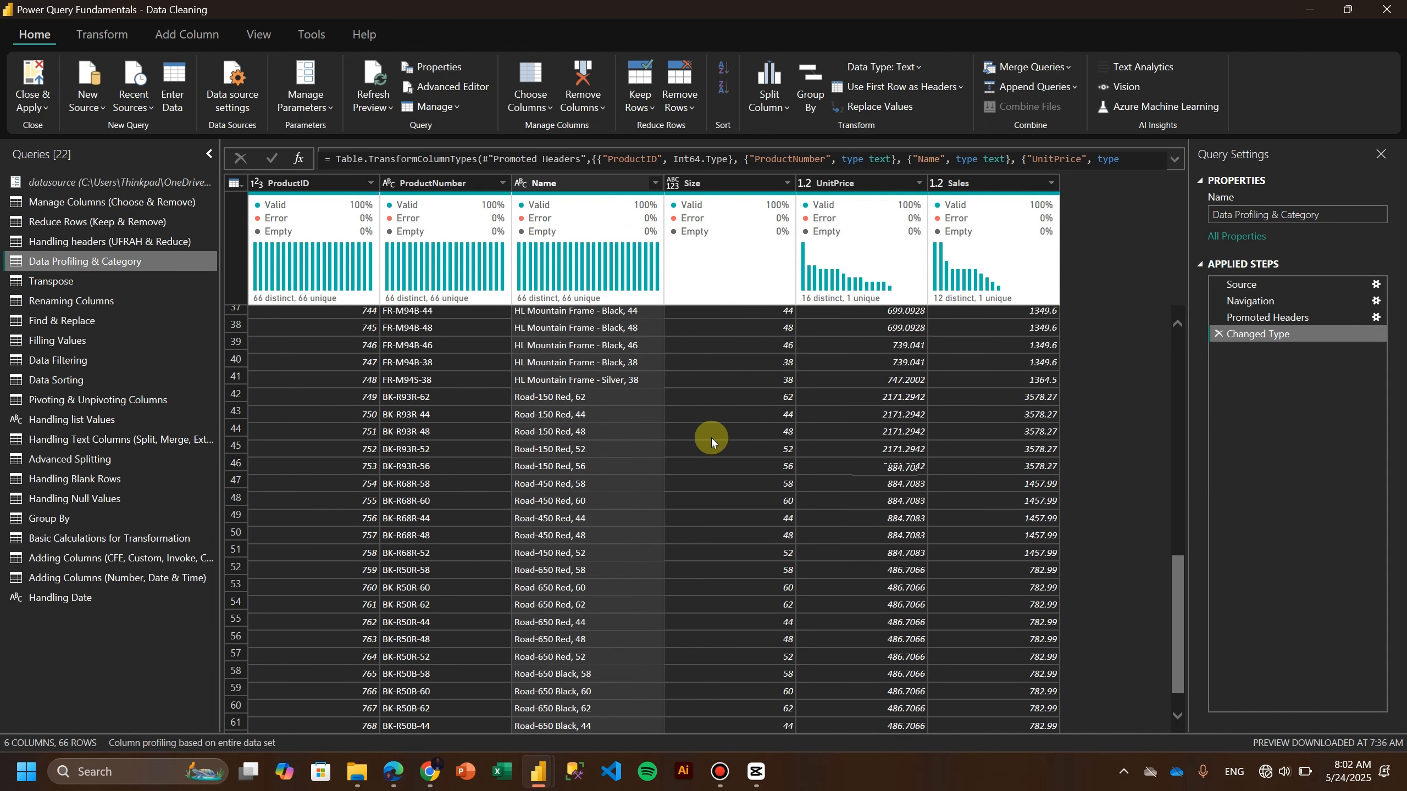
{"action": "scroll", "coordinate": [710, 437], "scroll_direction": "up", "scroll_amount": 9}
{"action": "scroll", "coordinate": [704, 430], "scroll_direction": "up", "scroll_amount": 4}
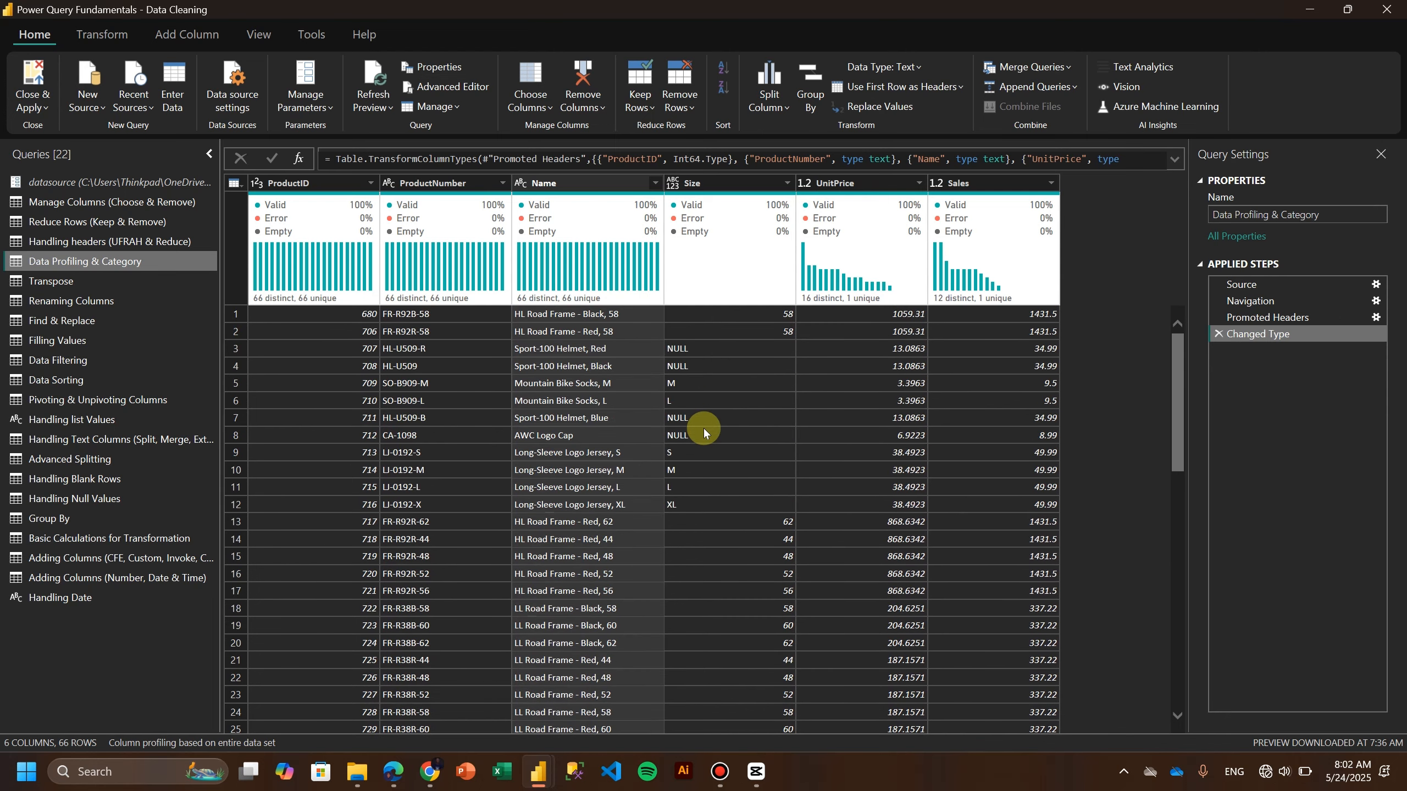
Change the Size column's data type to Whole Number.
{"action": "left_click", "coordinate": [674, 185]}
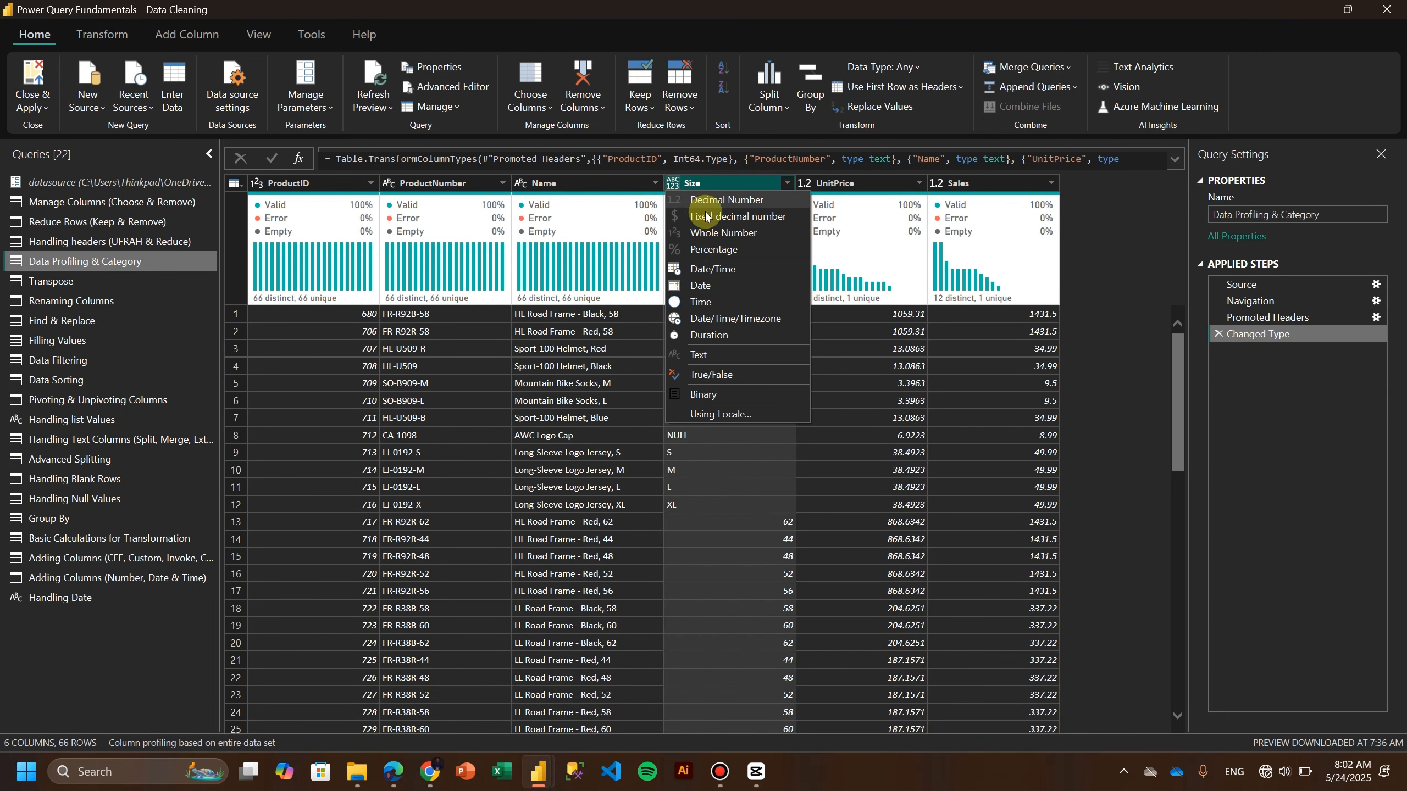
{"action": "left_click", "coordinate": [720, 236]}
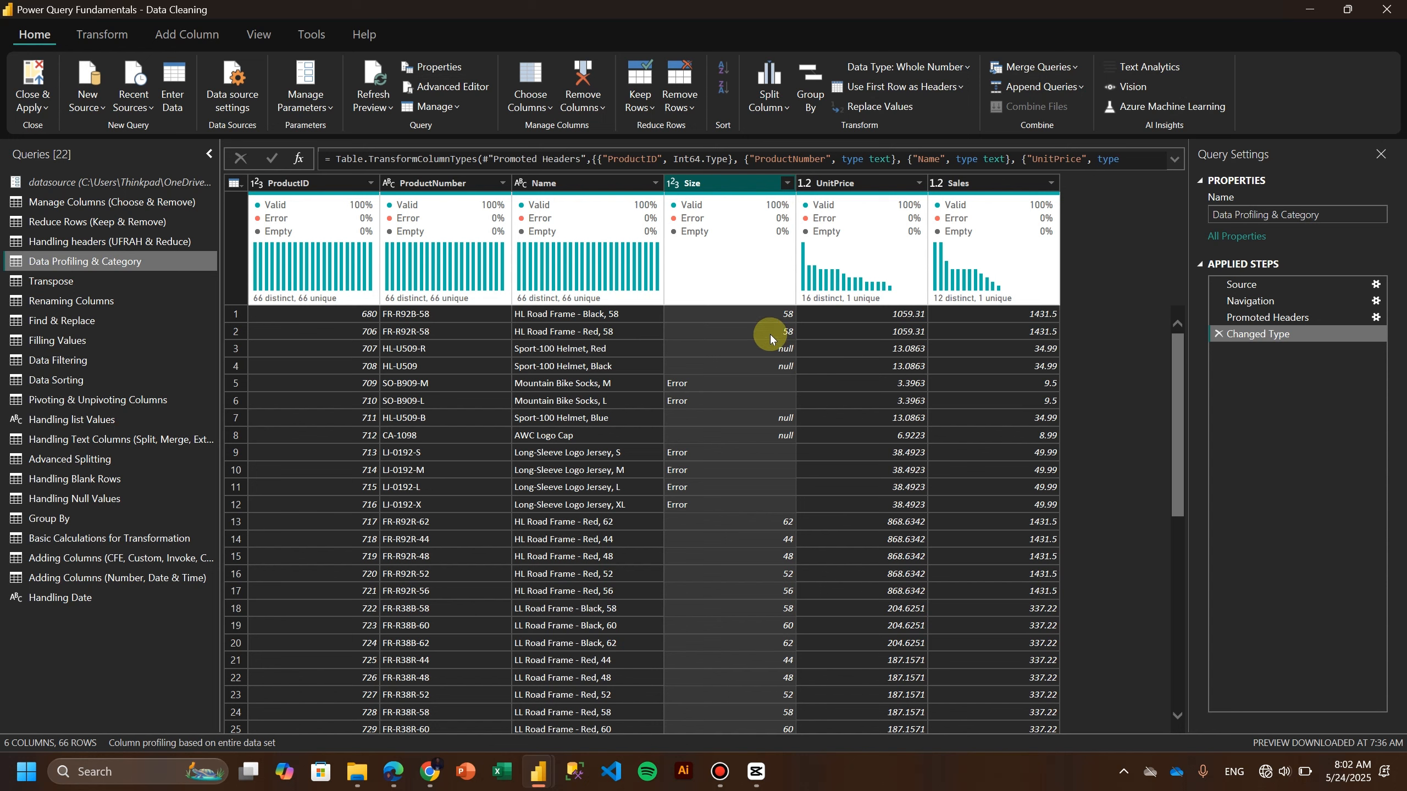
Drill into one of the Size column's error values, then delete the drill-down step.
{"action": "left_click", "coordinate": [674, 380]}
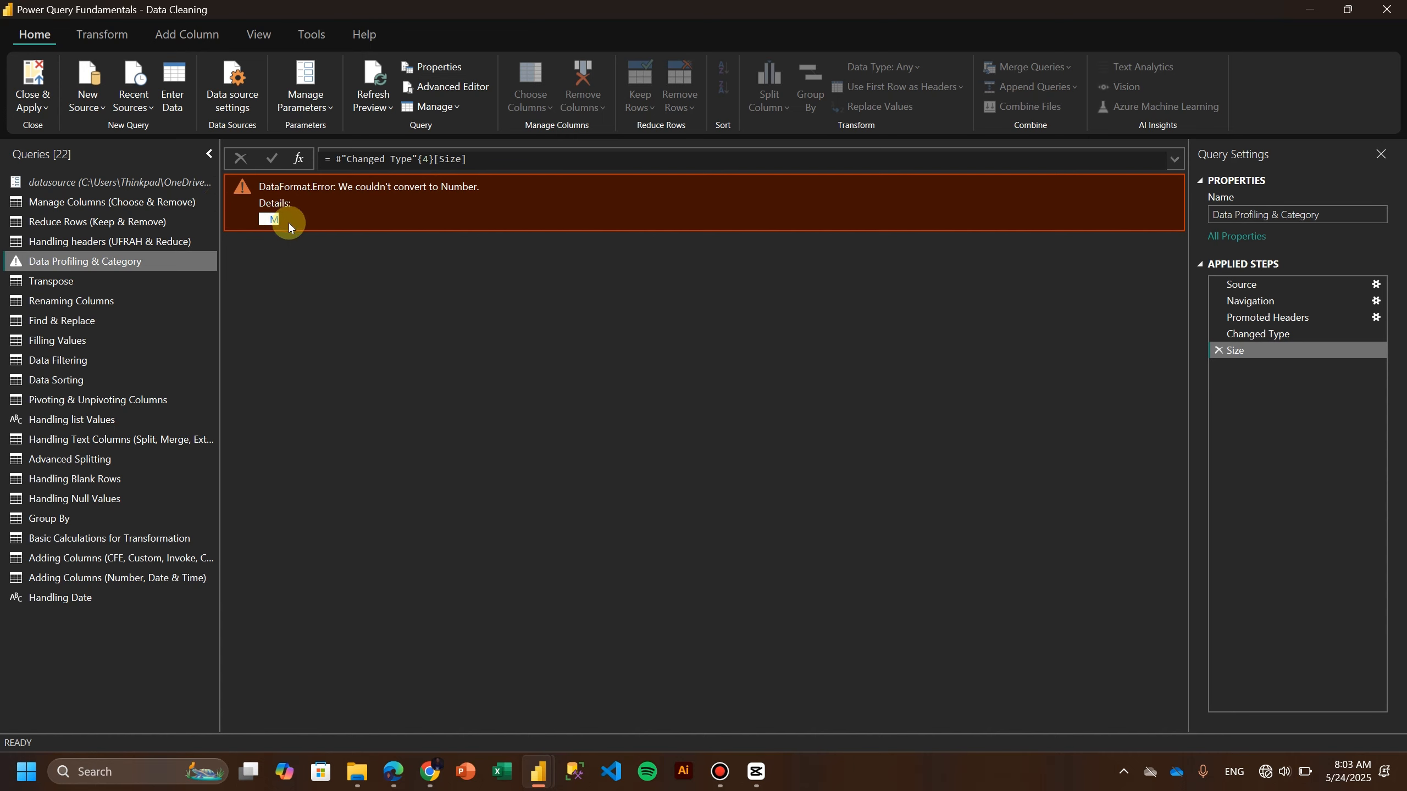
{"action": "left_click", "coordinate": [1218, 350]}
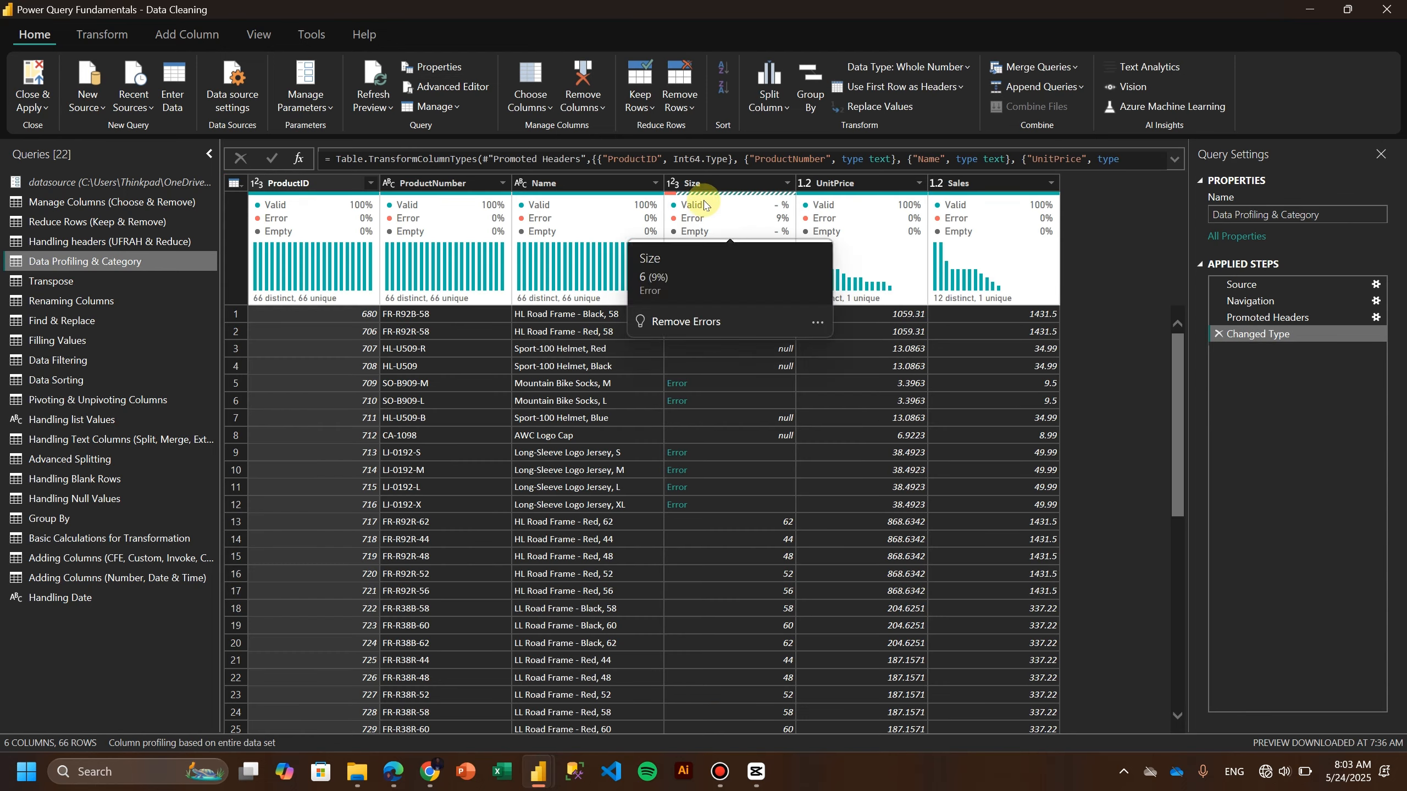
Remove the rows containing errors in the Size column from its quality summary.
{"action": "mouse_move", "coordinate": [711, 206]}
{"action": "left_click", "coordinate": [686, 322]}
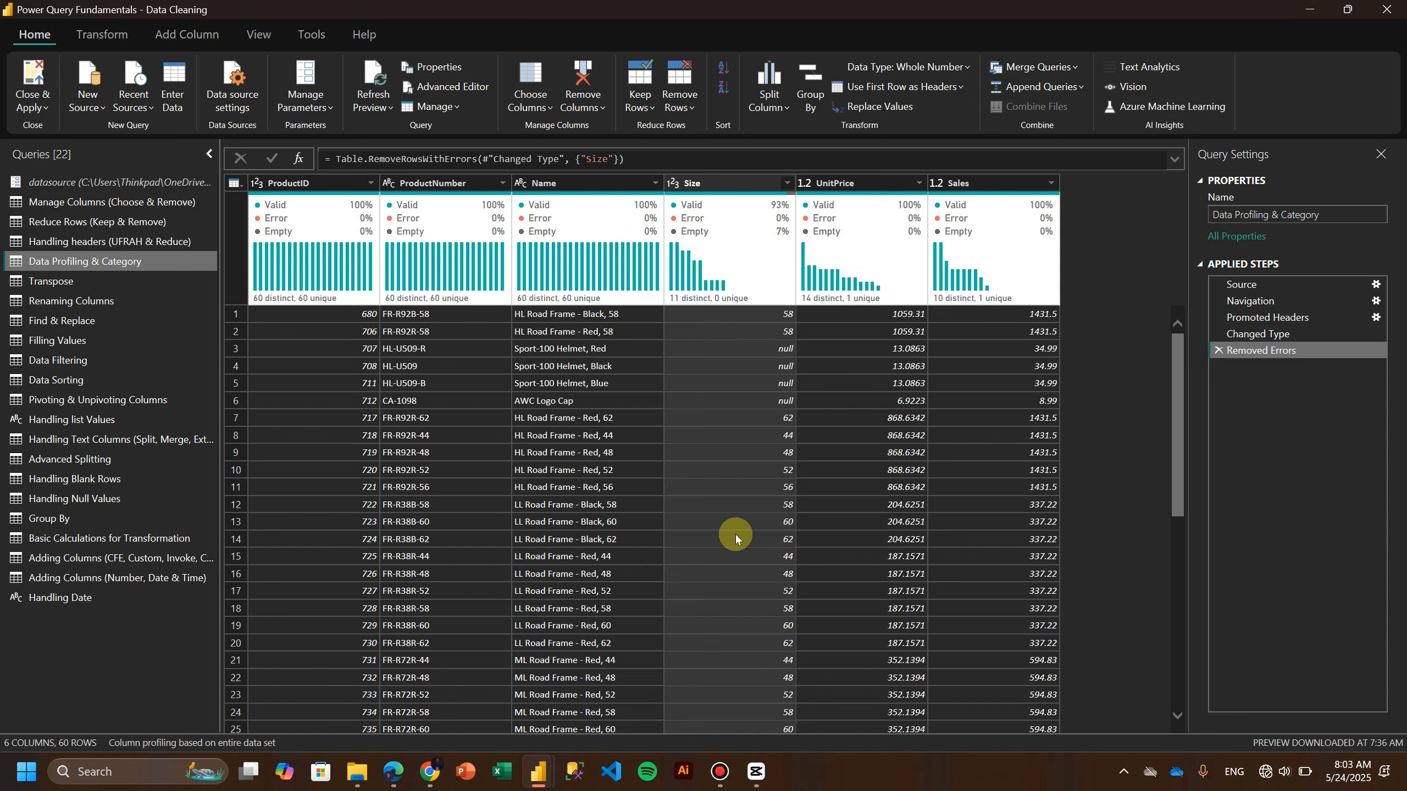
{"action": "mouse_move", "coordinate": [701, 225]}
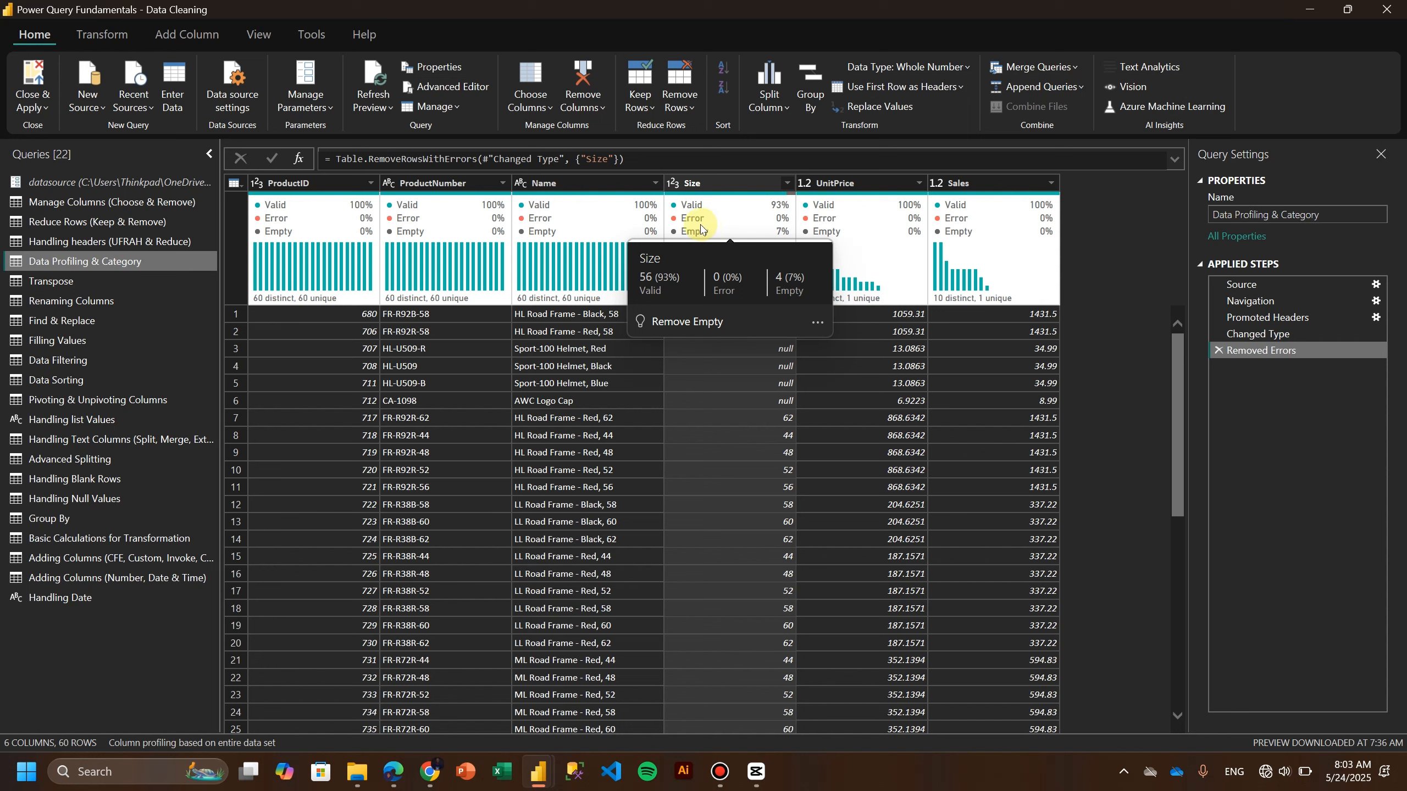
{"action": "mouse_move", "coordinate": [693, 283]}
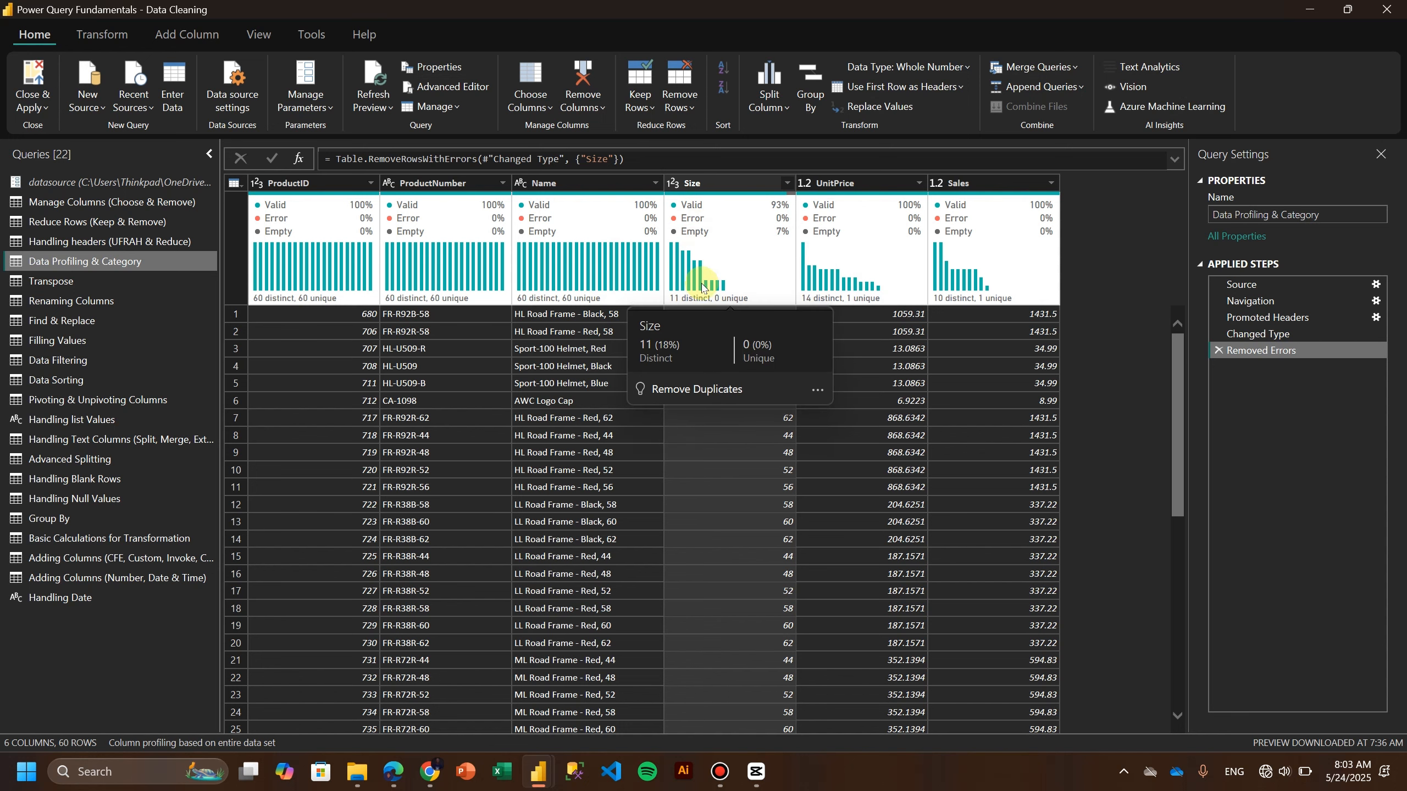